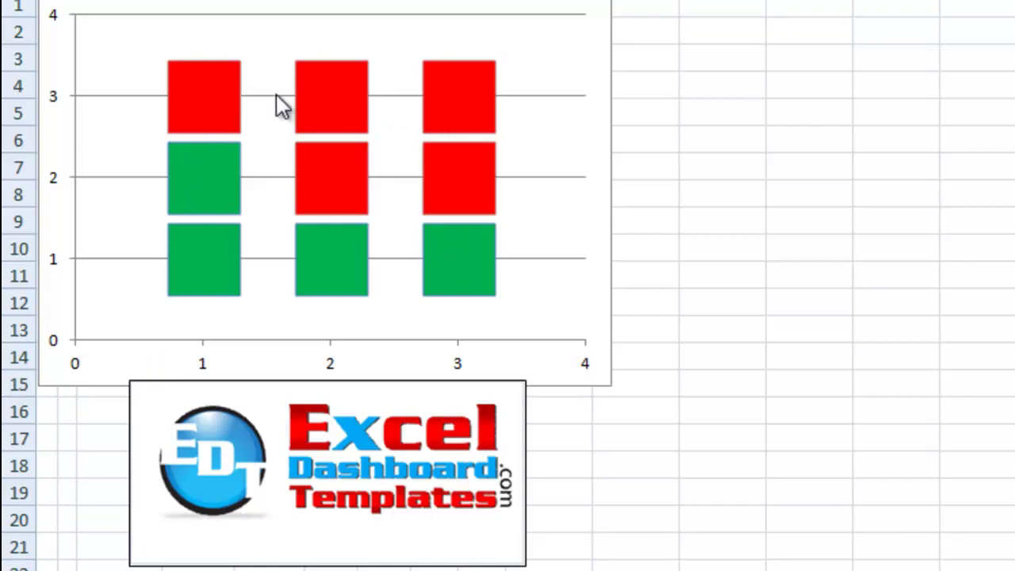
Step: Review the node table's X, Y and UR Value columns and the GreenX–RedY headings
left_click(721, 138)
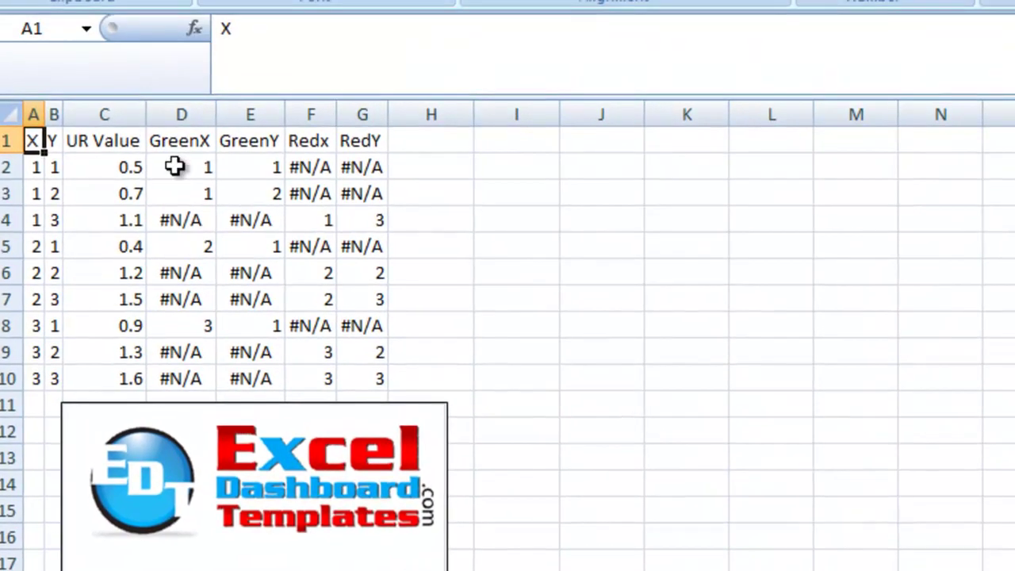
left_click(49, 166)
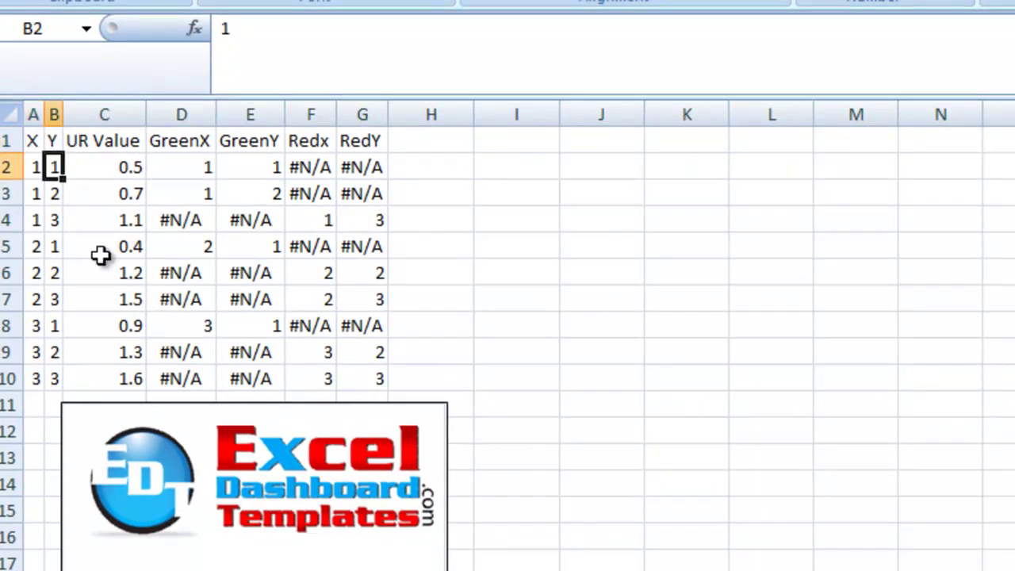
key("Left")
key("Right")
key("Right")
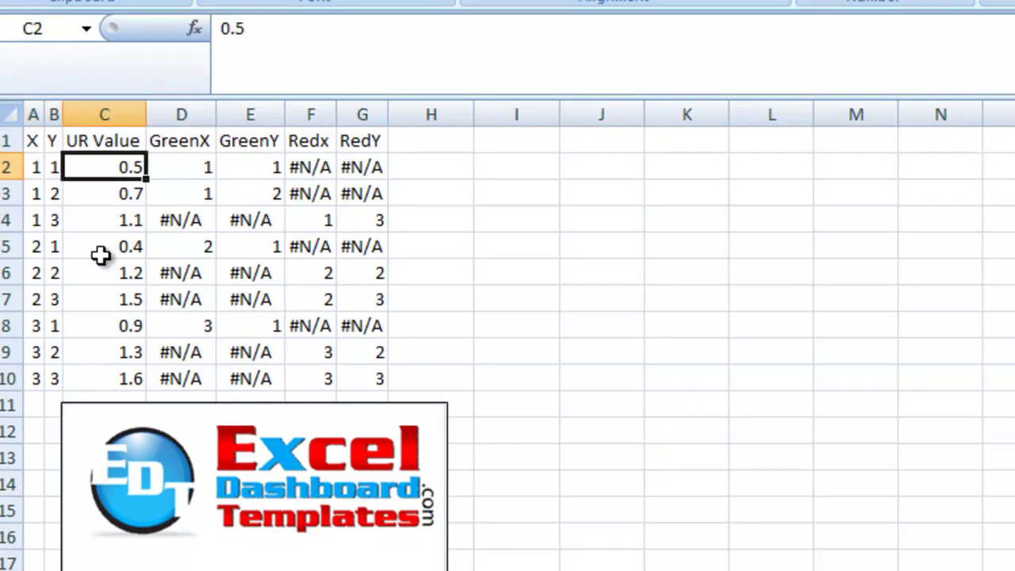
key("Down")
key("Down")
key("Down")
key("Down")
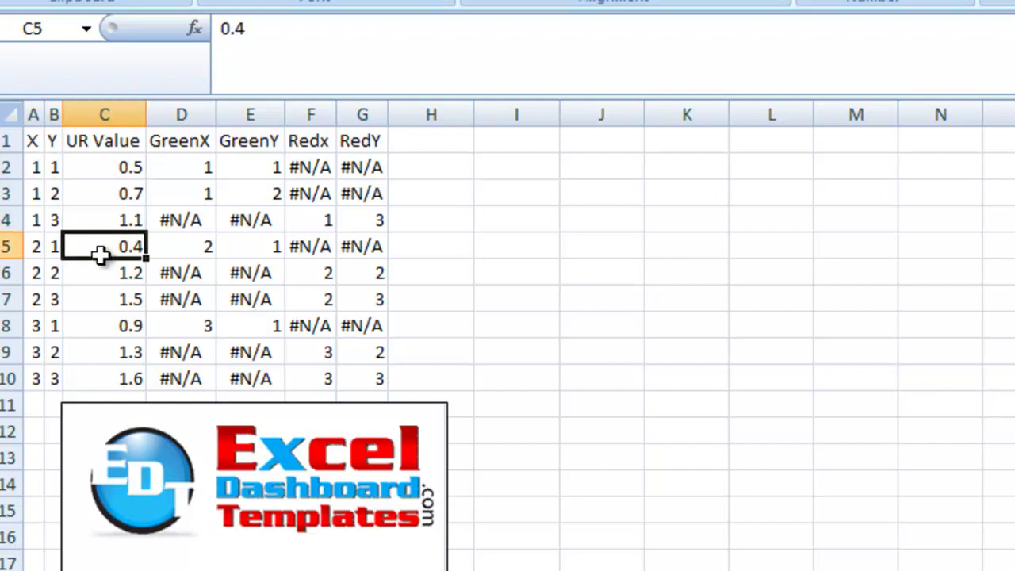
key("ctrl+Up")
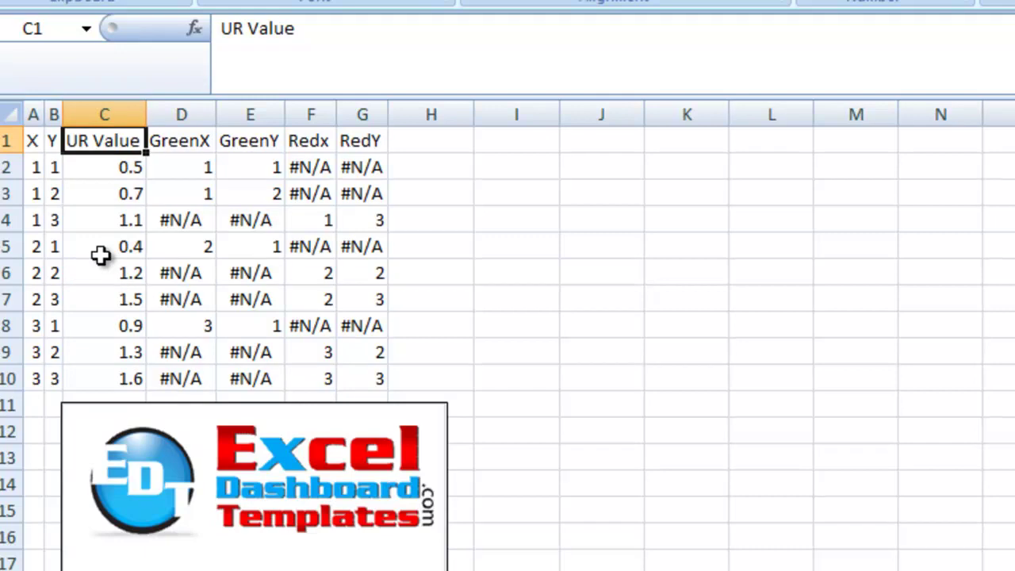
key("Right")
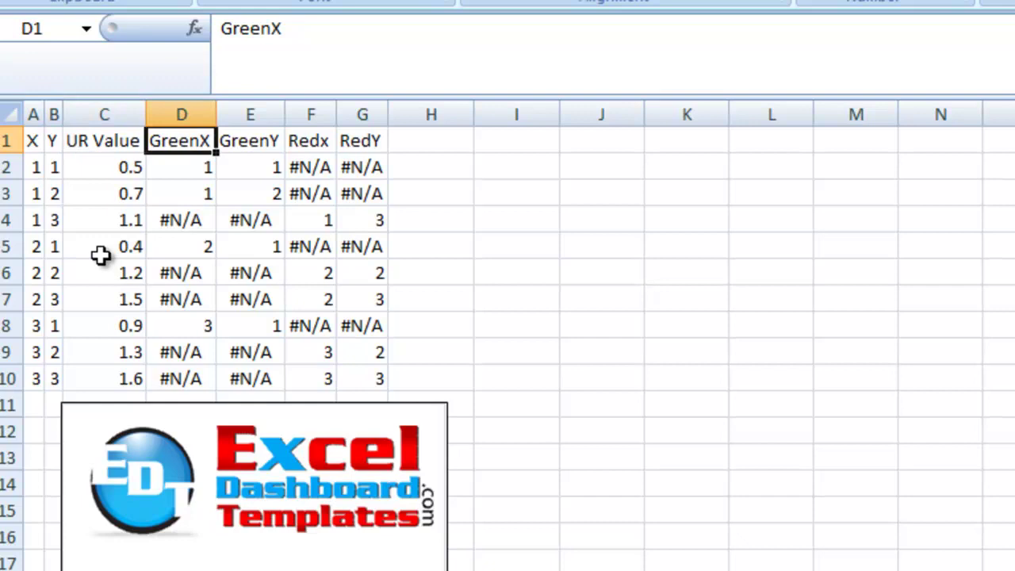
key("Right")
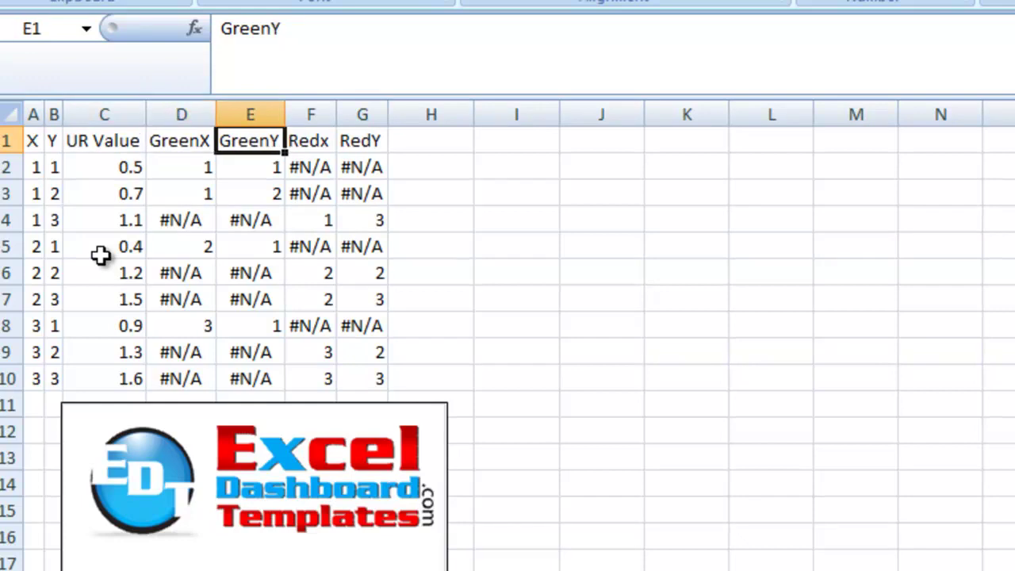
key("Right")
key("Right")
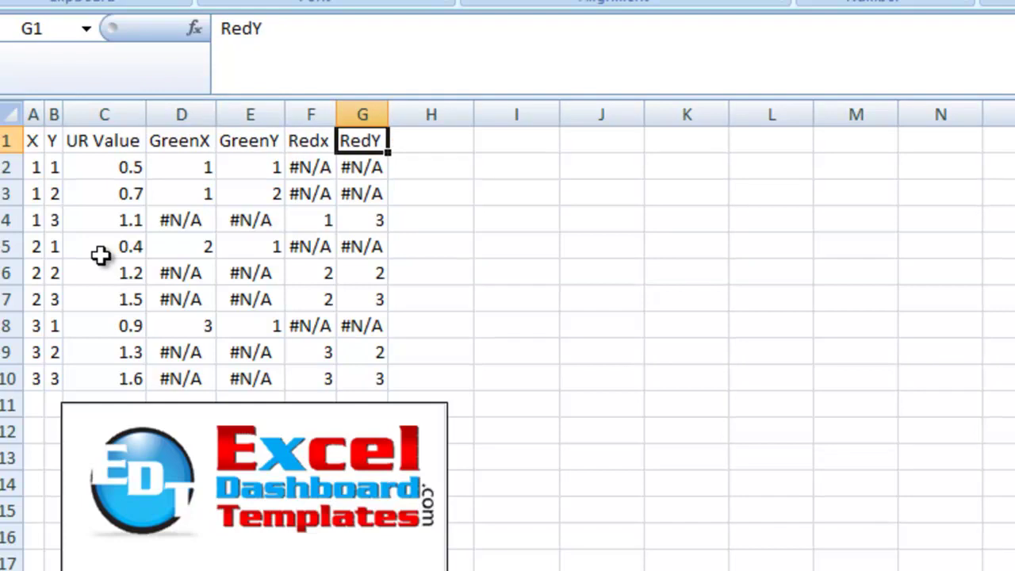
key("Left")
key("Left")
key("Left")
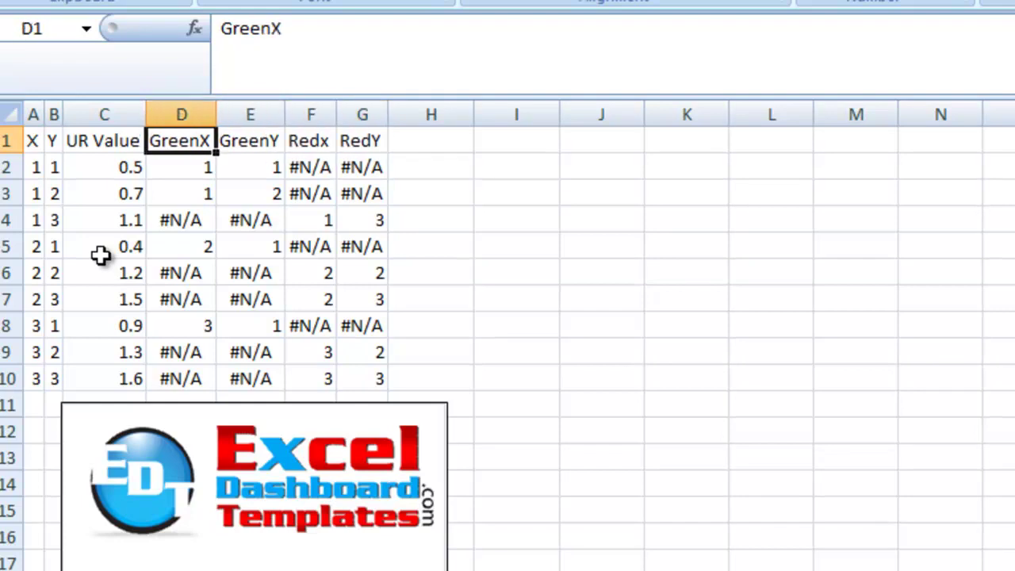
key("Down")
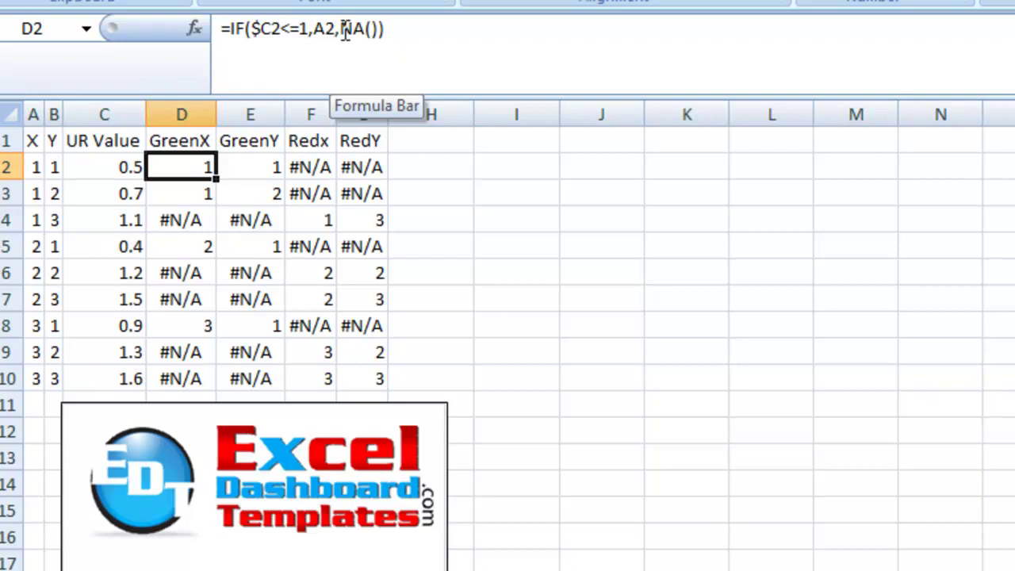
Step: Inspect the GreenX, GreenY and Redx IF formulas in row 2, leaving them unchanged
left_click_drag(341, 28, 383, 30)
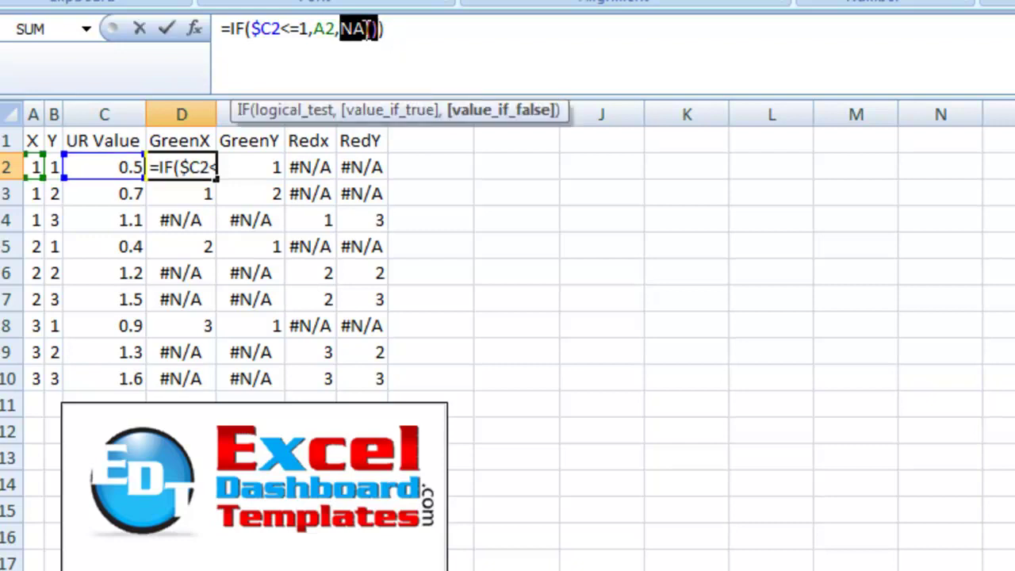
left_click(356, 168)
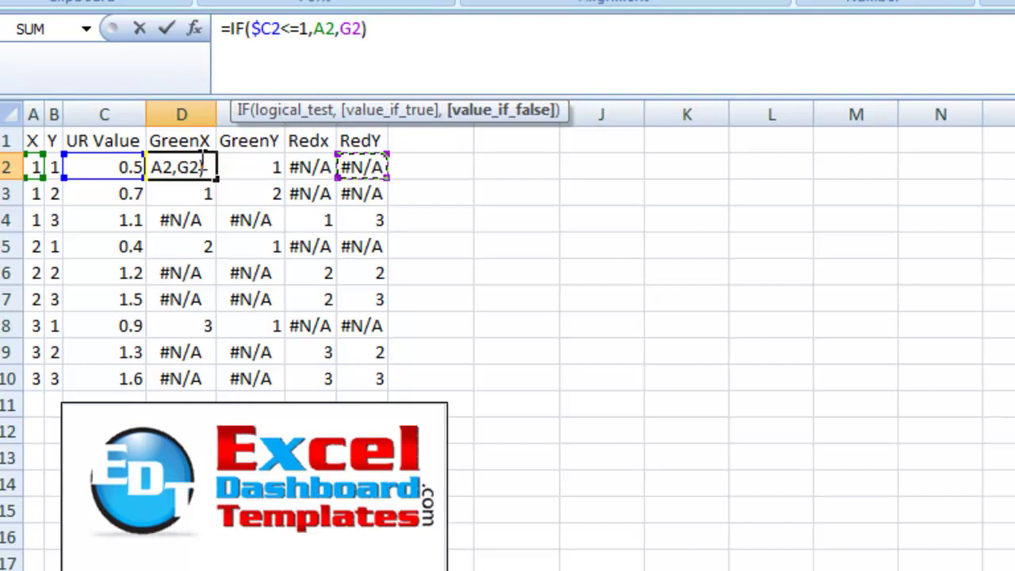
key("Escape")
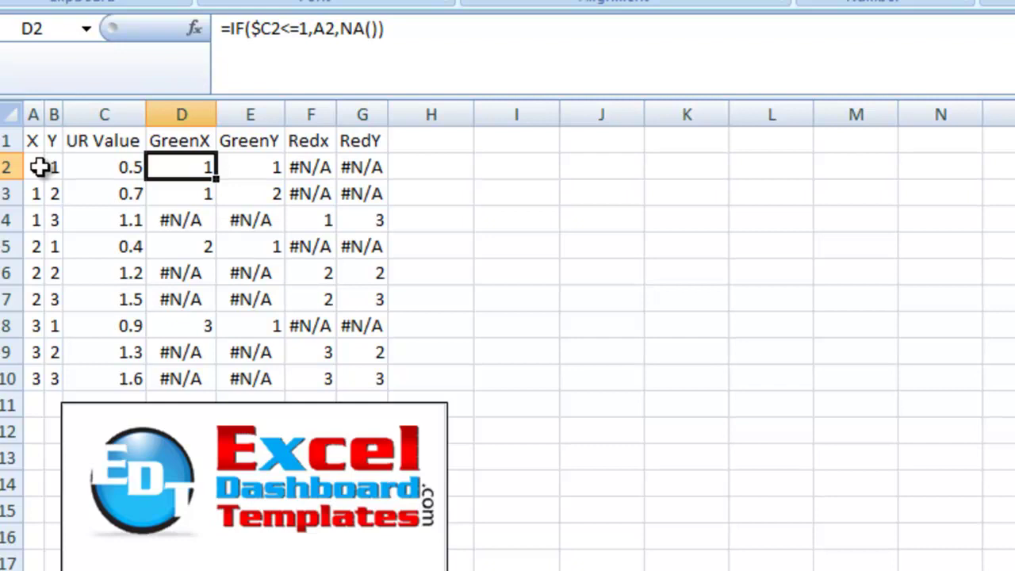
left_click(246, 168)
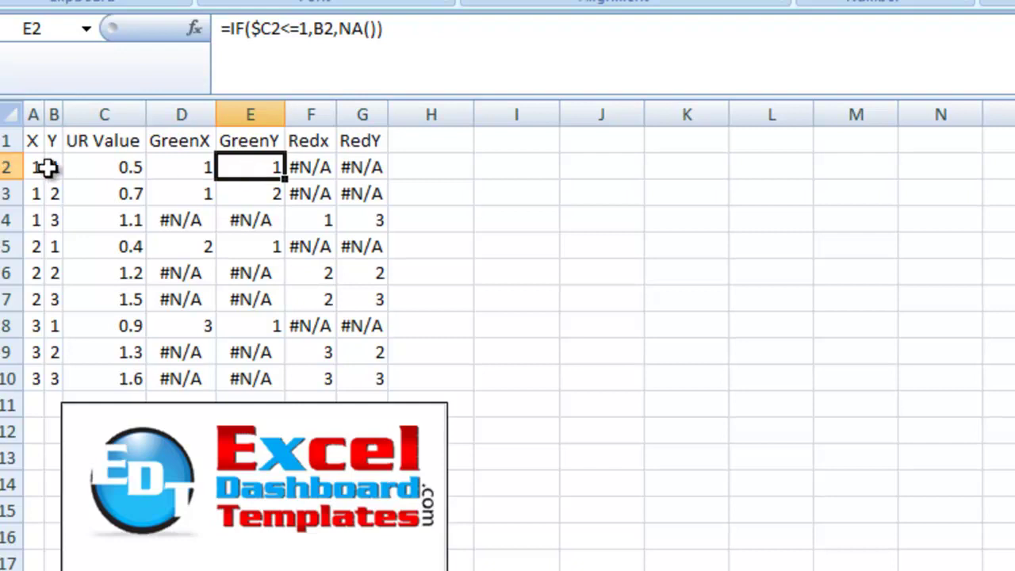
left_click(314, 166)
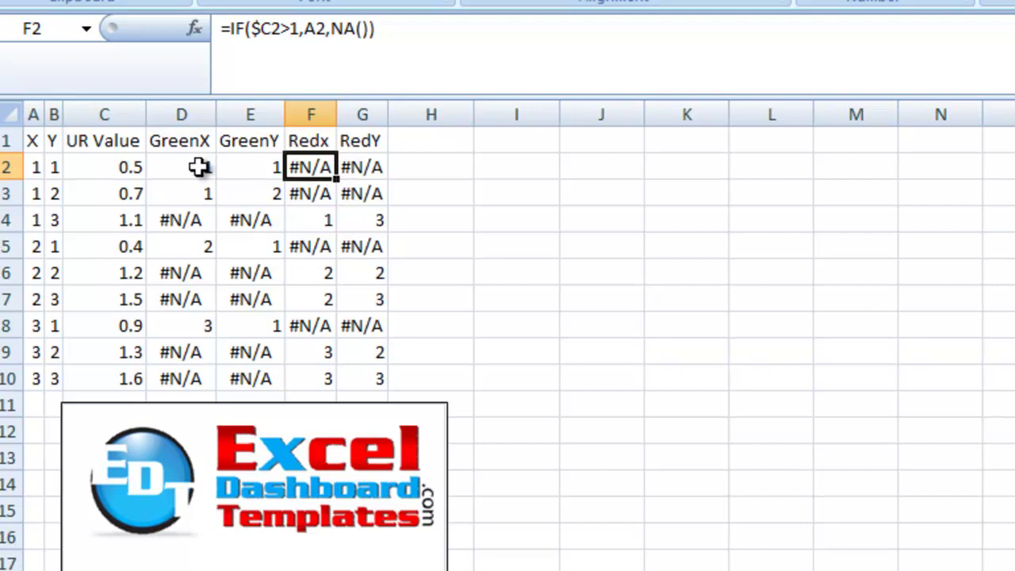
Step: Fill the D2:G2 IF formulas down through row 10
left_click_drag(199, 167, 355, 388)
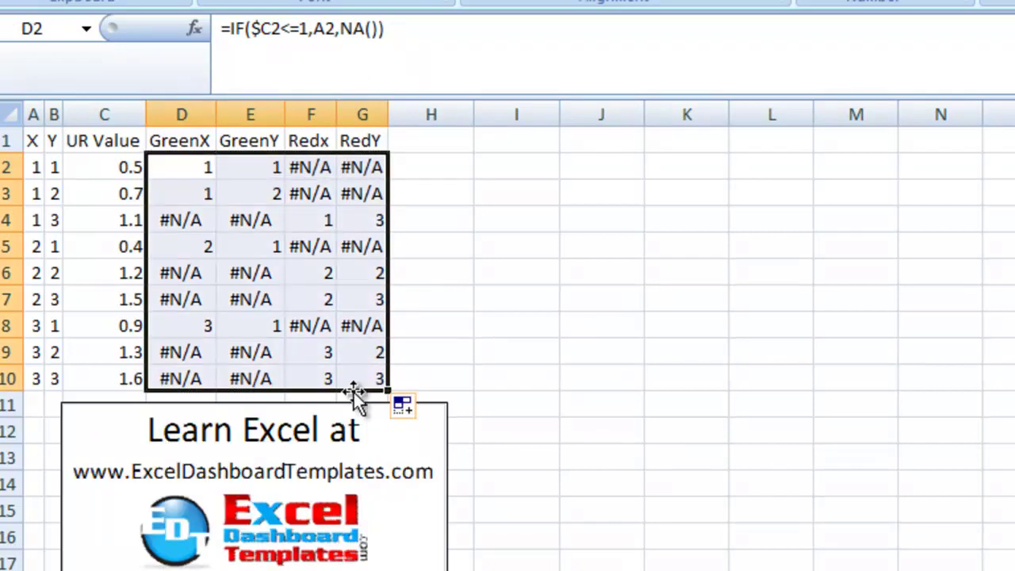
left_click(274, 298)
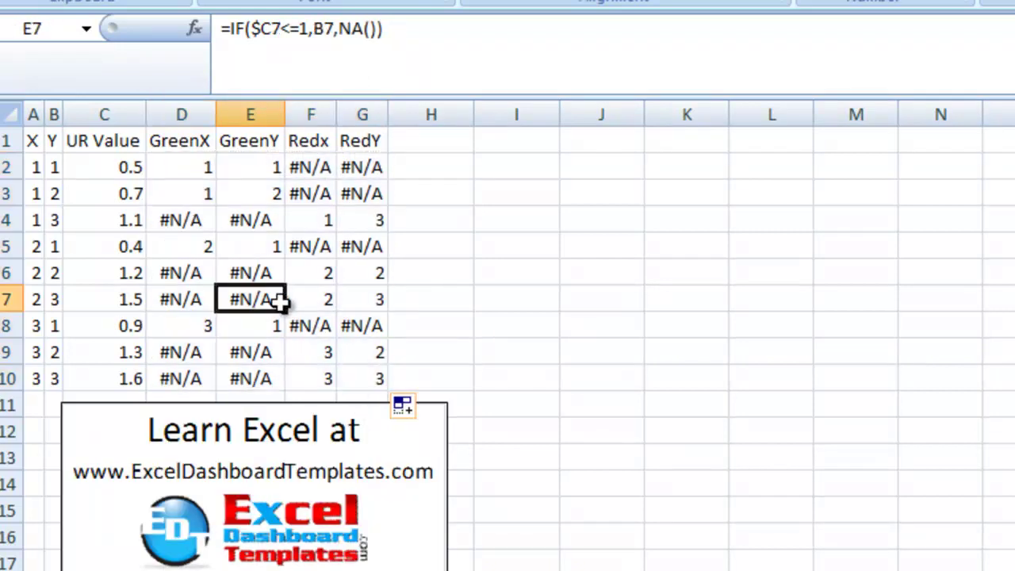
left_click(200, 171)
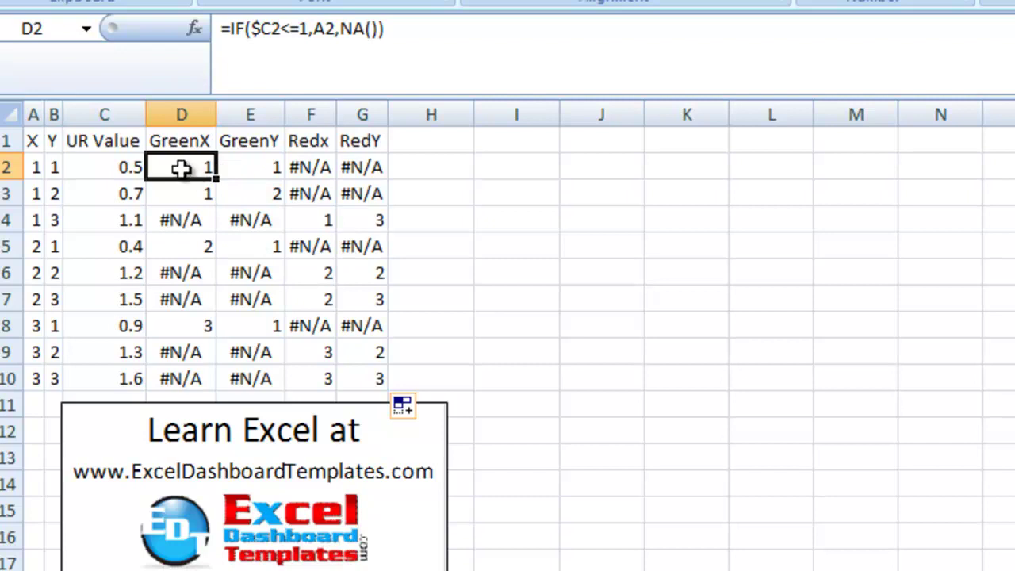
Step: Insert a markers-only scatter chart of D2:E10 and move it beside the node table
left_click_drag(181, 166, 256, 382)
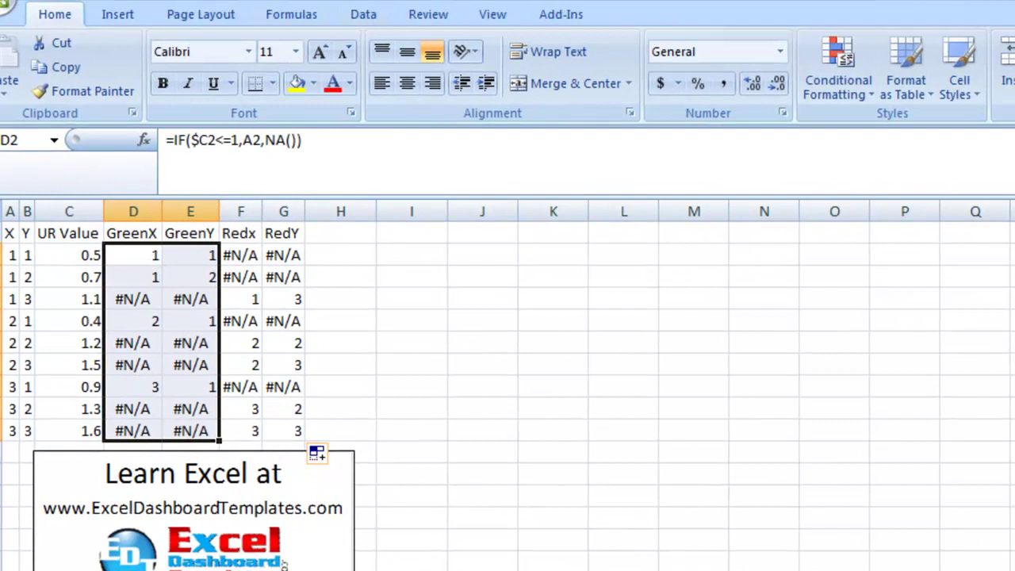
left_click(121, 15)
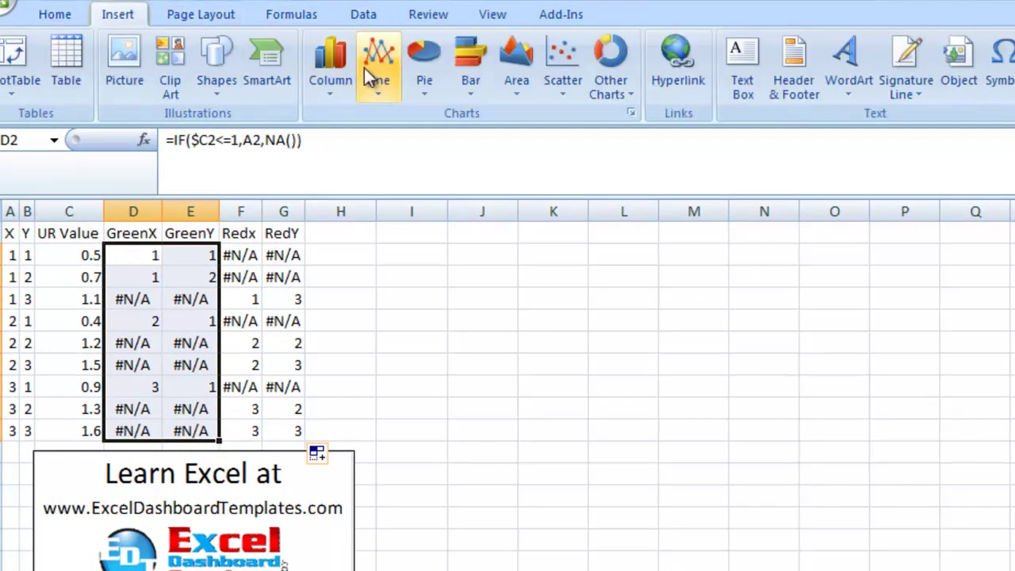
left_click(559, 83)
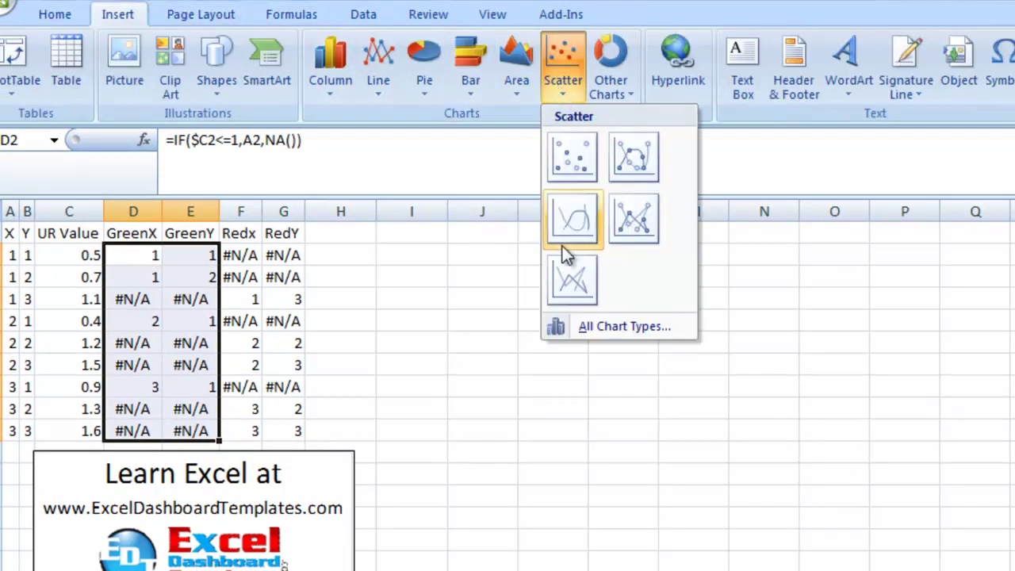
left_click(574, 148)
left_click_drag(626, 347, 480, 219)
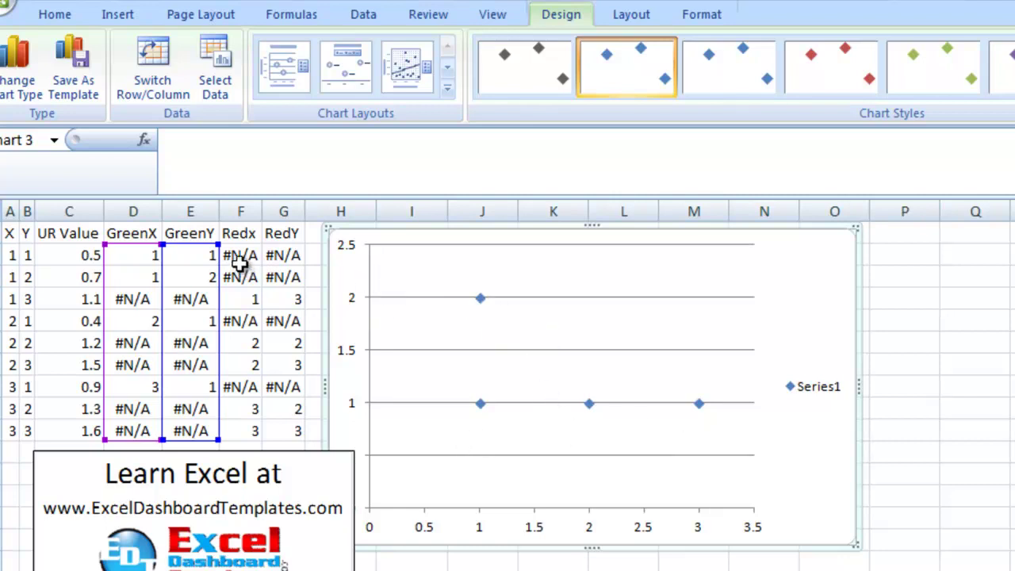
Step: Add a series named Red with X values F2:F10 and Y values G2:G10
left_click(476, 282)
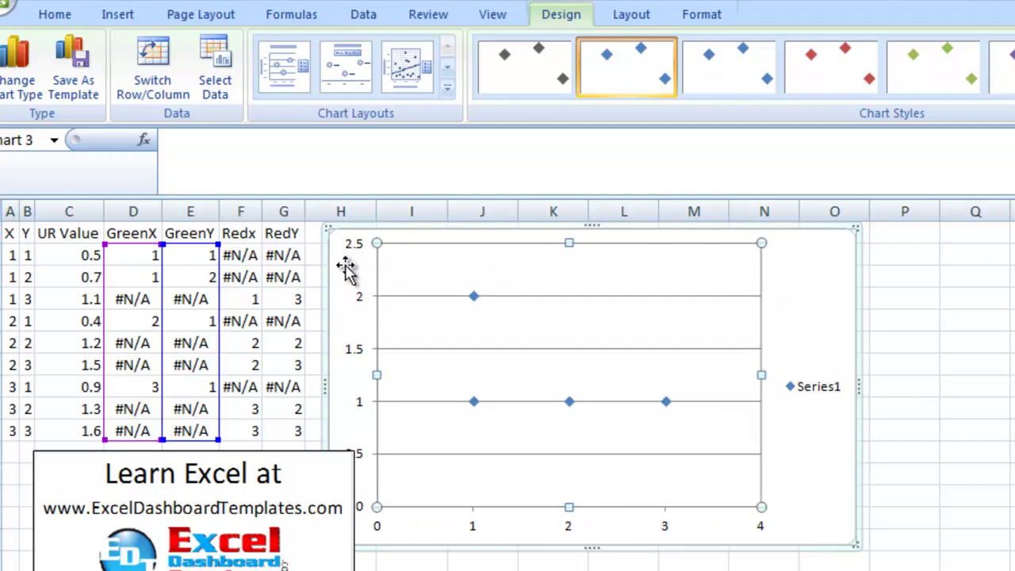
left_click(214, 65)
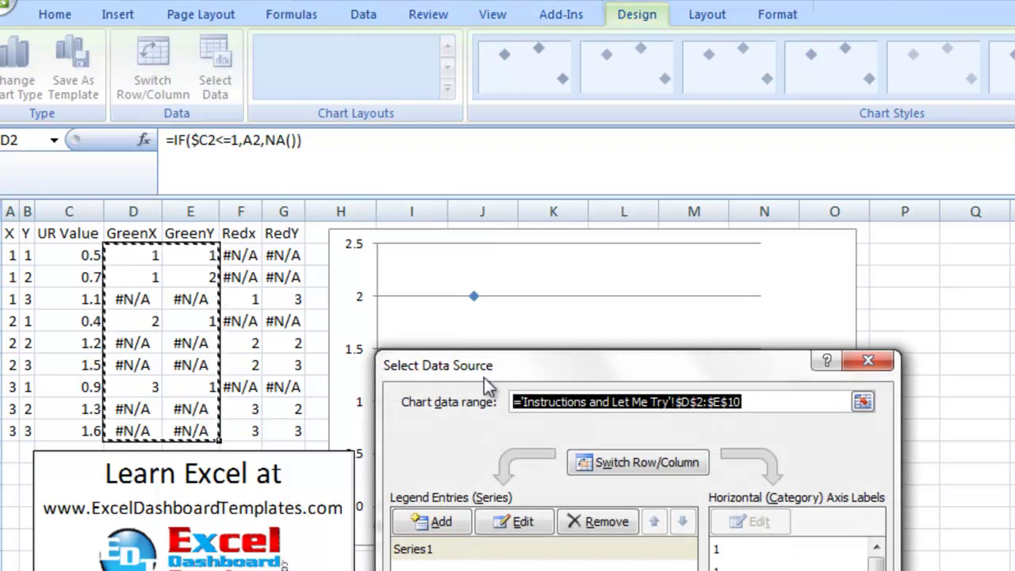
left_click_drag(495, 374, 292, 370)
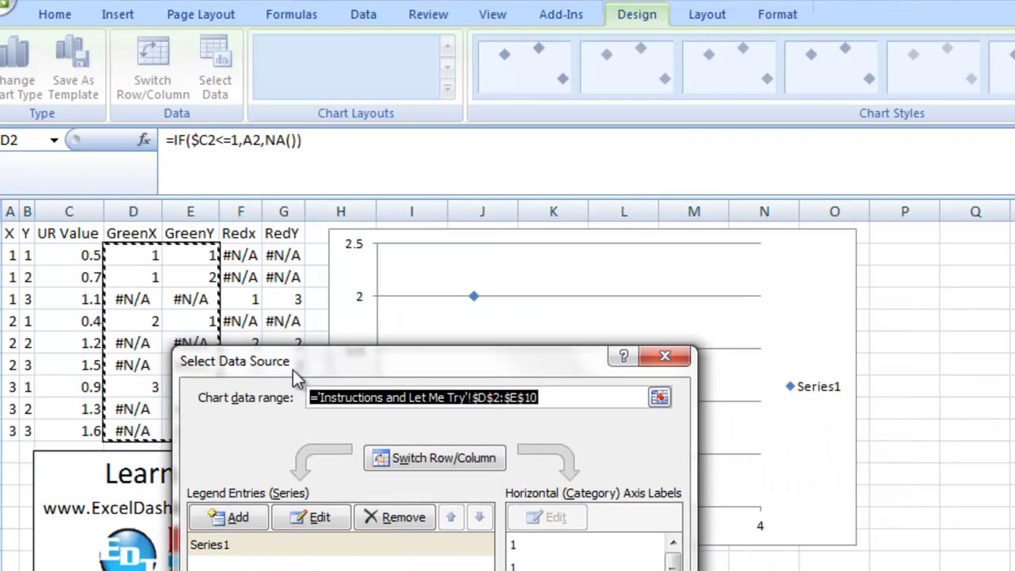
left_click(238, 519)
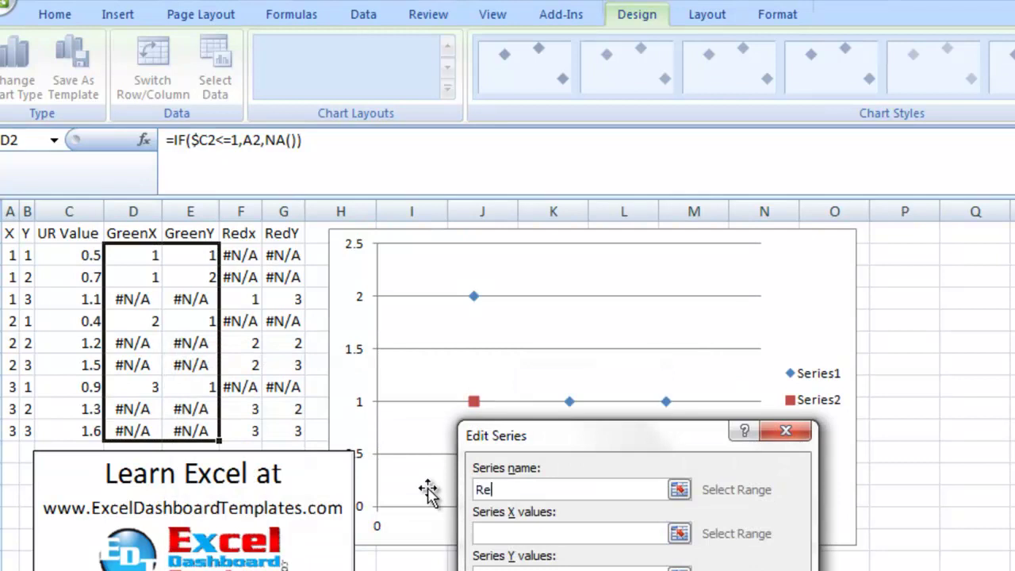
key("Tab")
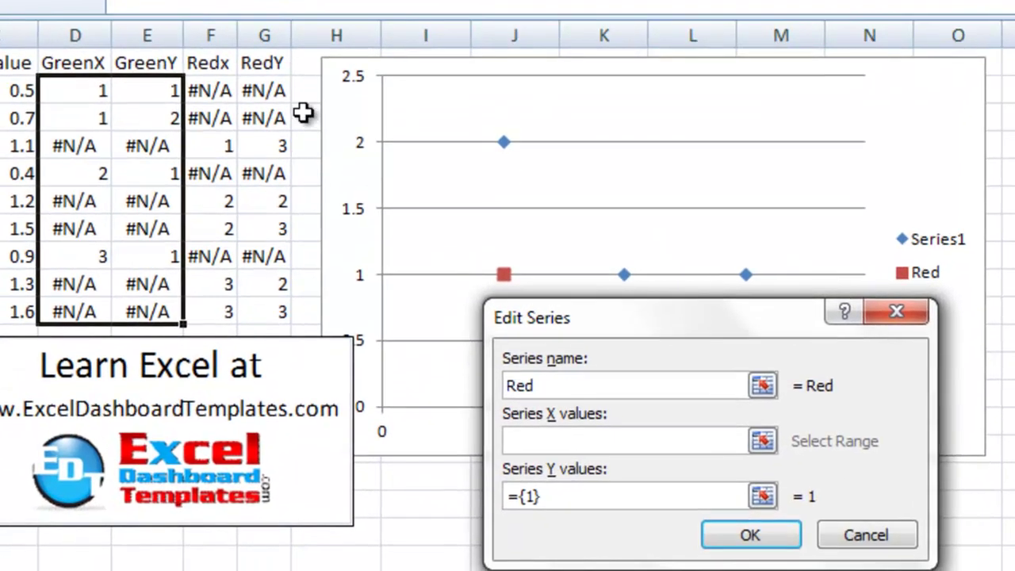
left_click_drag(226, 95, 225, 310)
left_click_drag(573, 501, 435, 489)
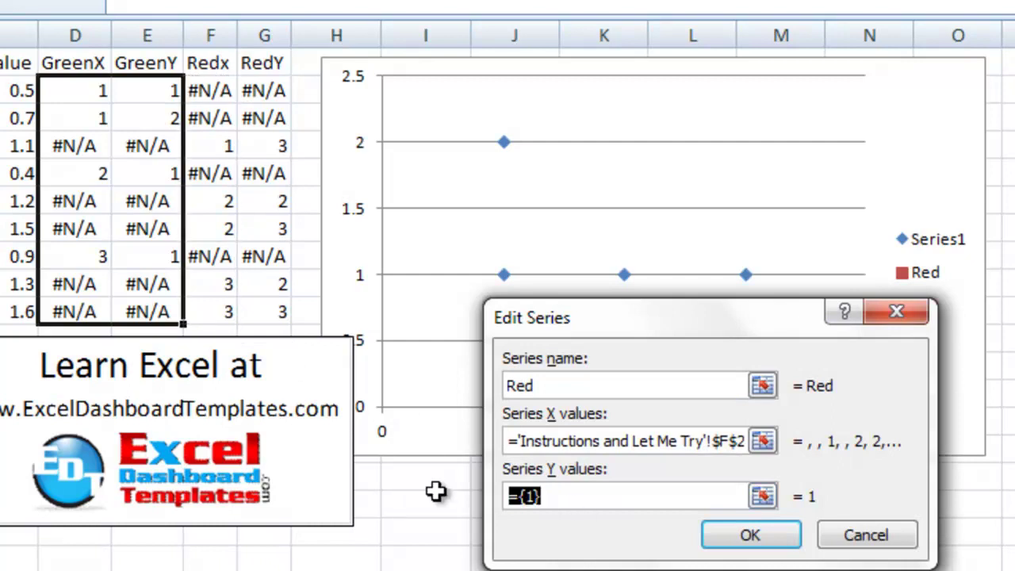
key("Delete")
left_click_drag(285, 95, 278, 311)
left_click(753, 537)
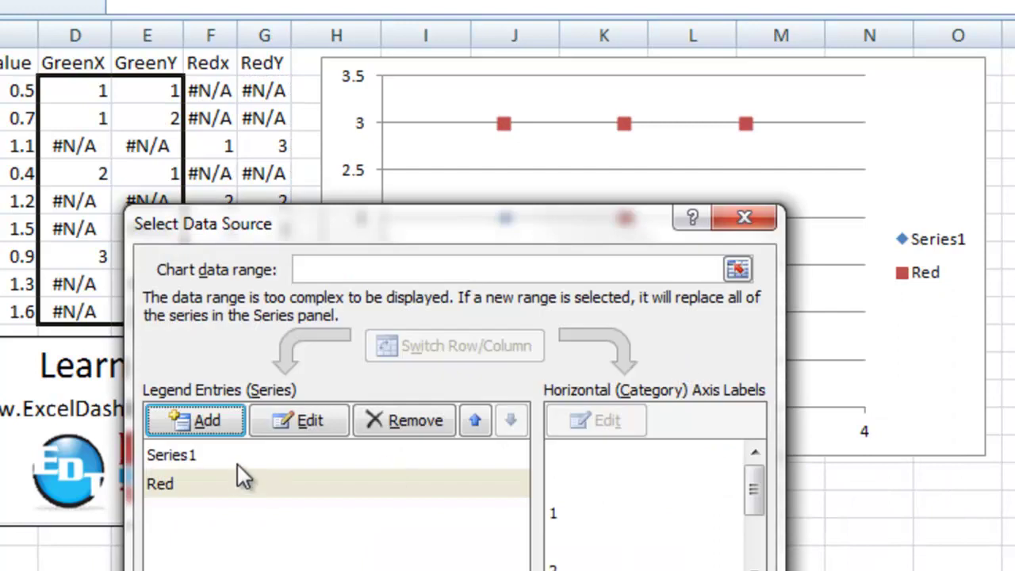
Step: Rename Series1 to Green and apply the data source changes
left_click(250, 455)
left_click(309, 420)
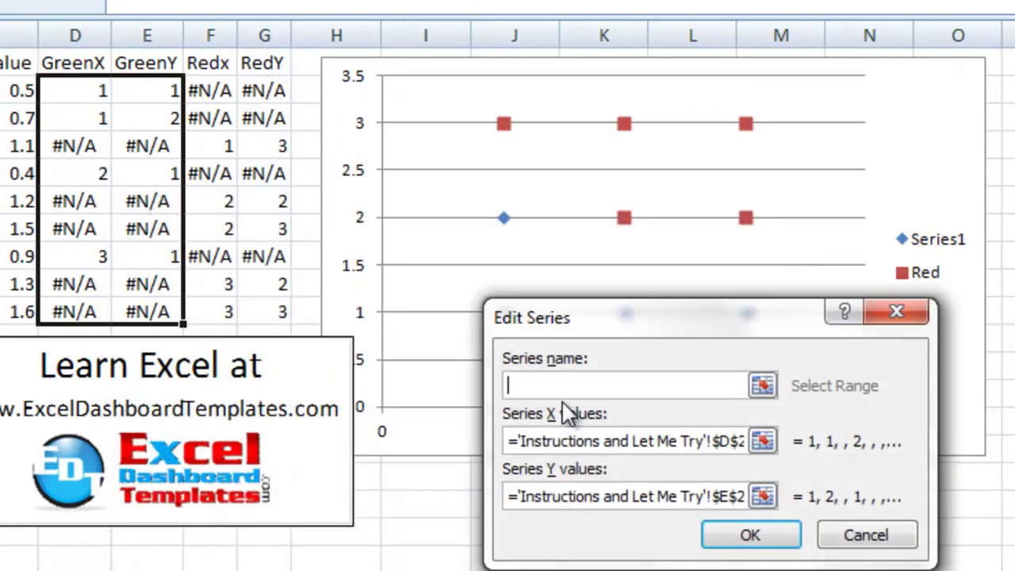
left_click(715, 537)
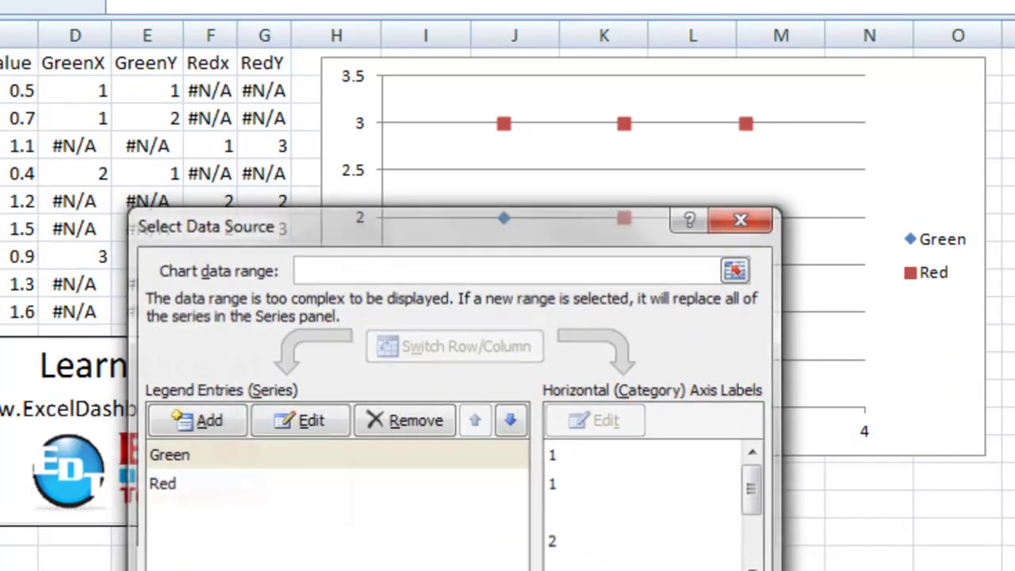
left_click(658, 567)
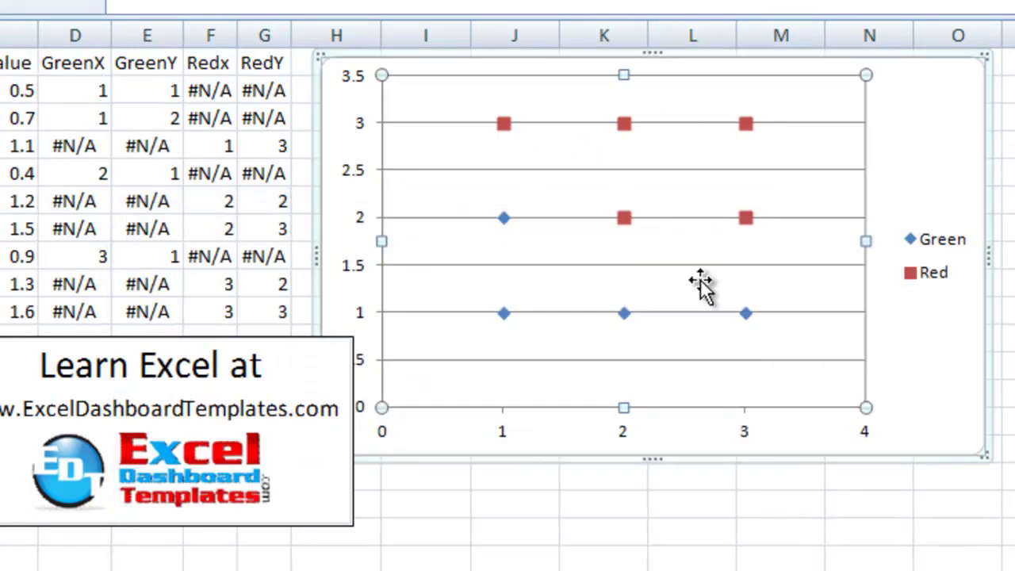
Step: Give the Red series markers a solid red fill
left_click(506, 130)
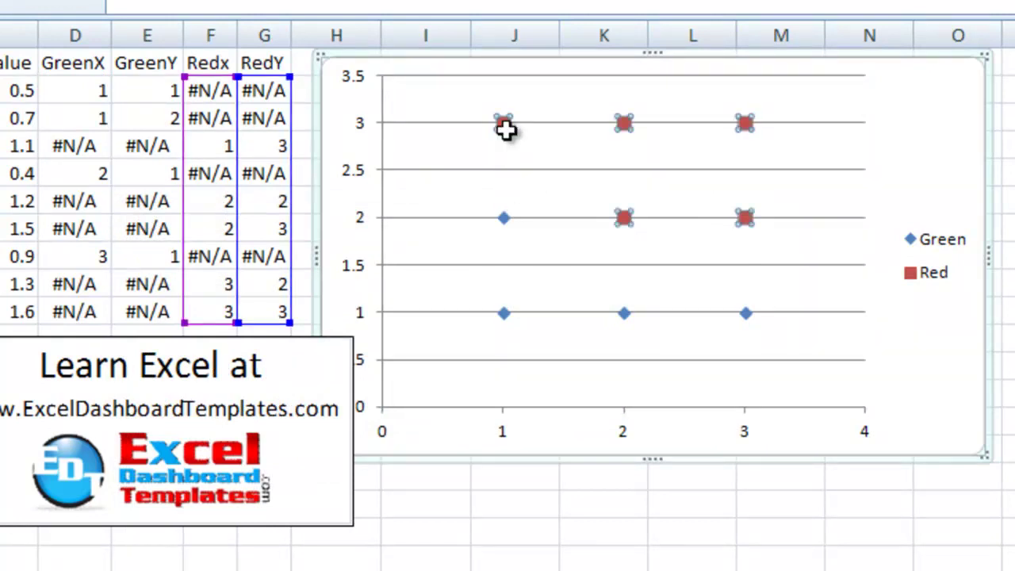
right_click(507, 130)
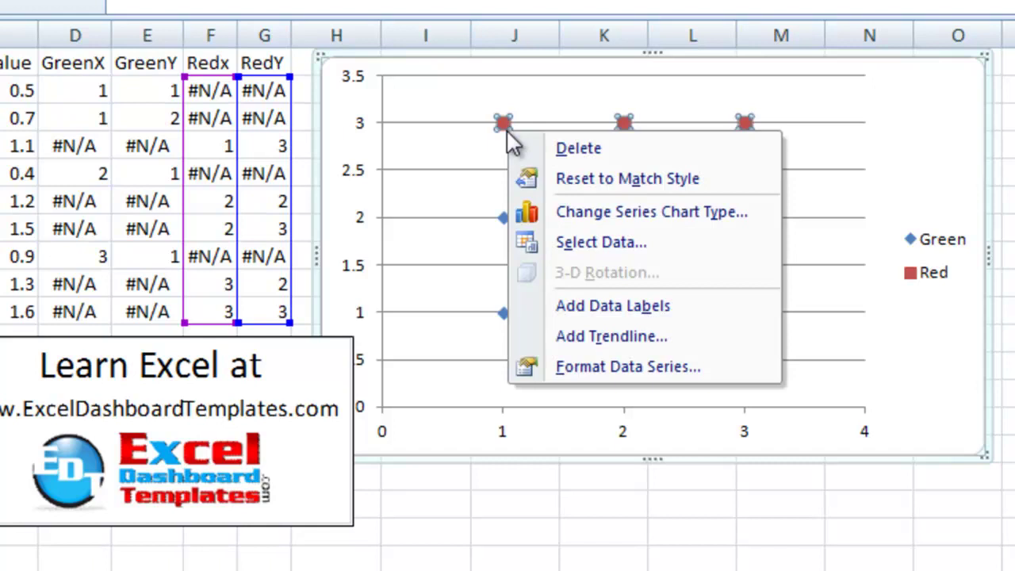
left_click(579, 365)
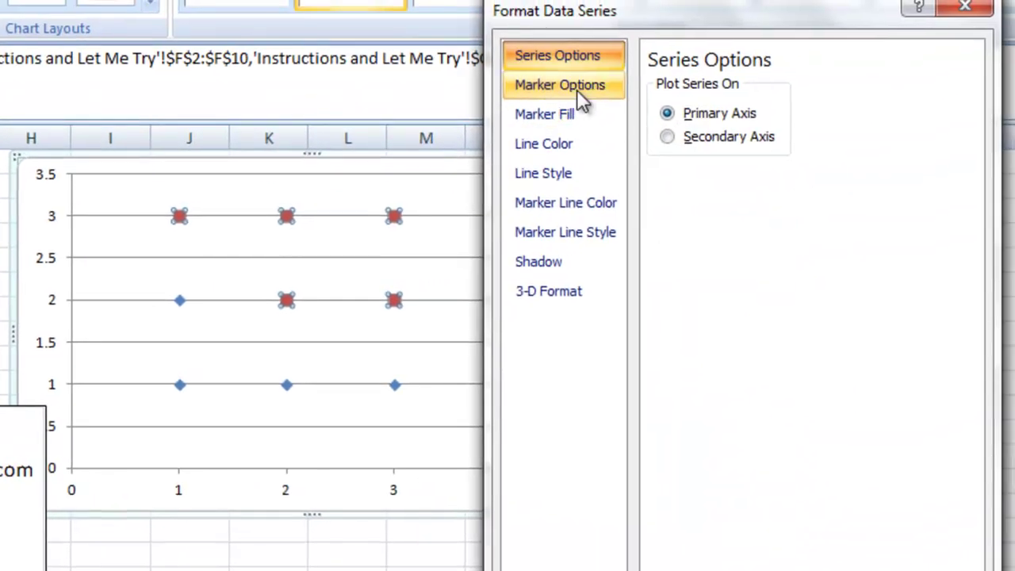
left_click(576, 90)
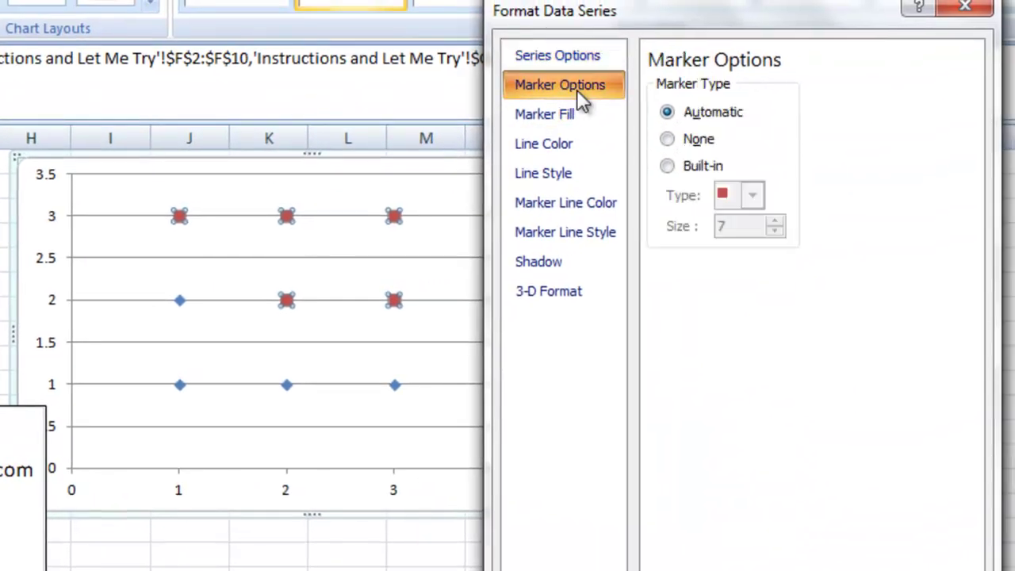
left_click(572, 111)
left_click(683, 113)
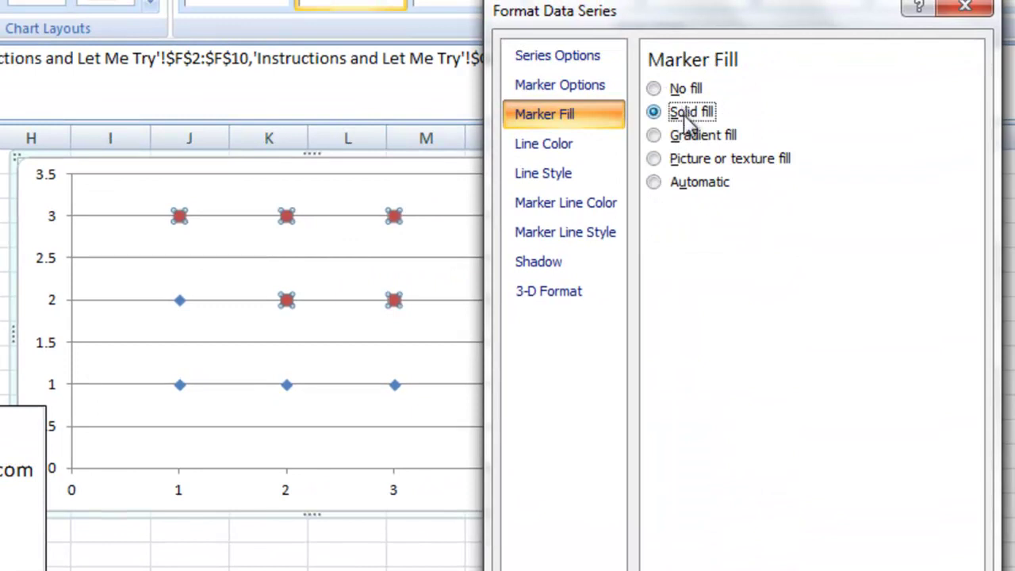
left_click(746, 214)
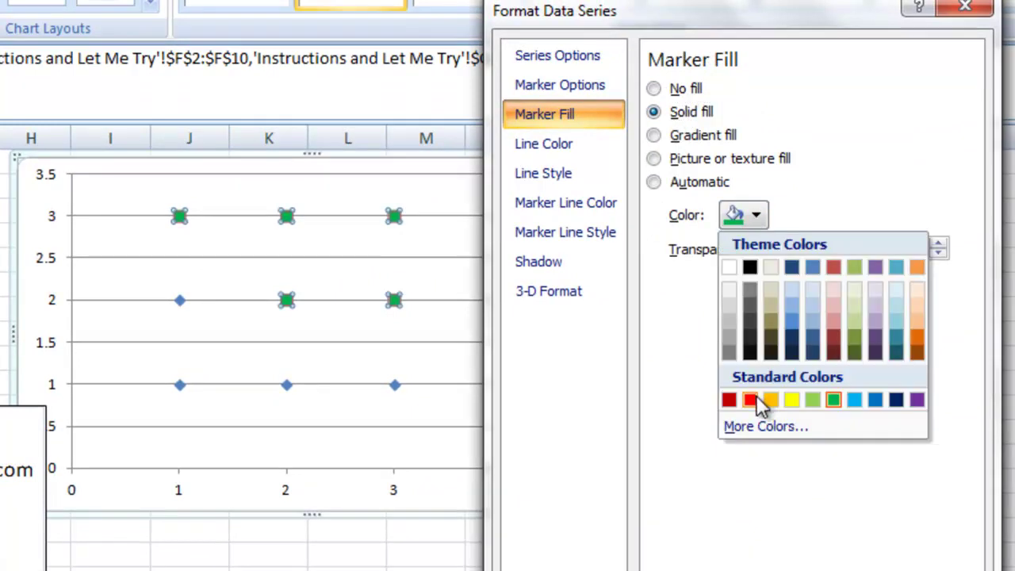
left_click(753, 400)
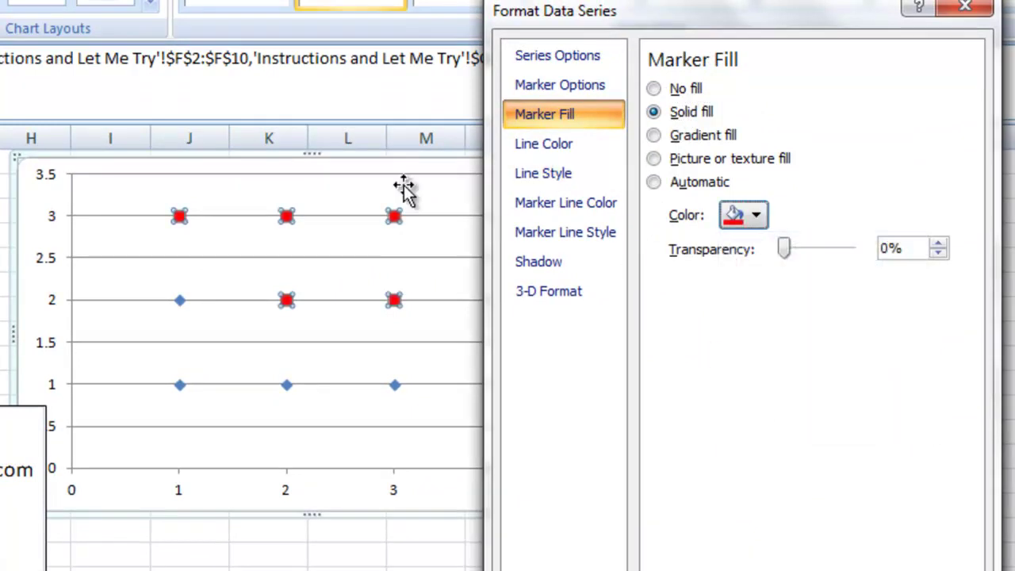
Step: Give the Green series markers a solid green fill
left_click(180, 308)
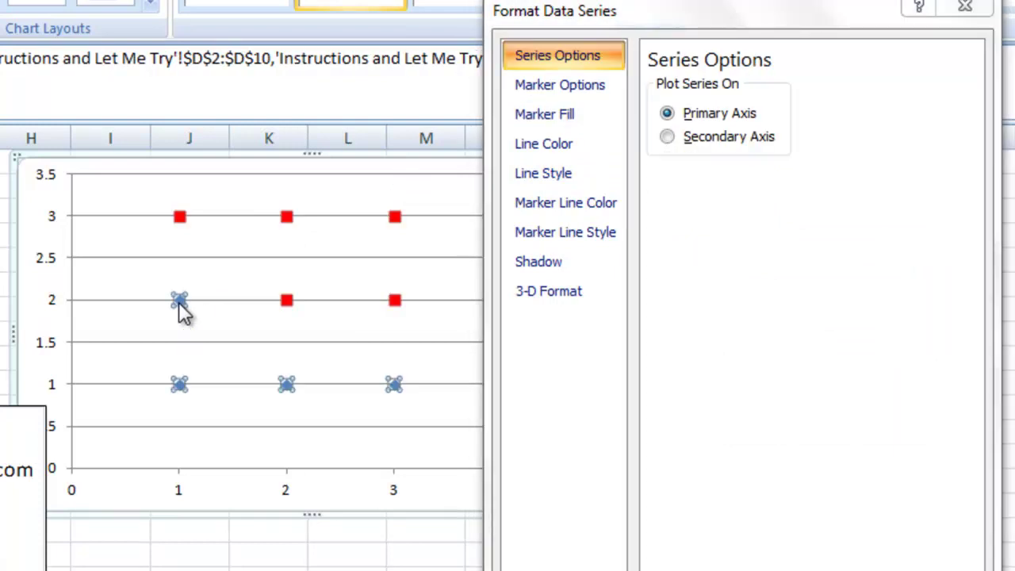
left_click(555, 115)
left_click(688, 115)
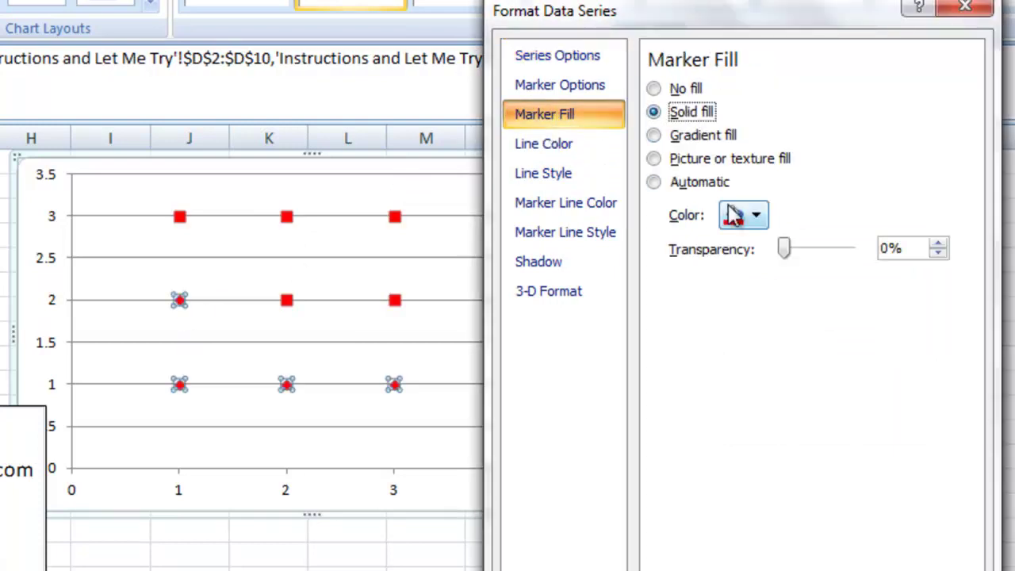
left_click(755, 222)
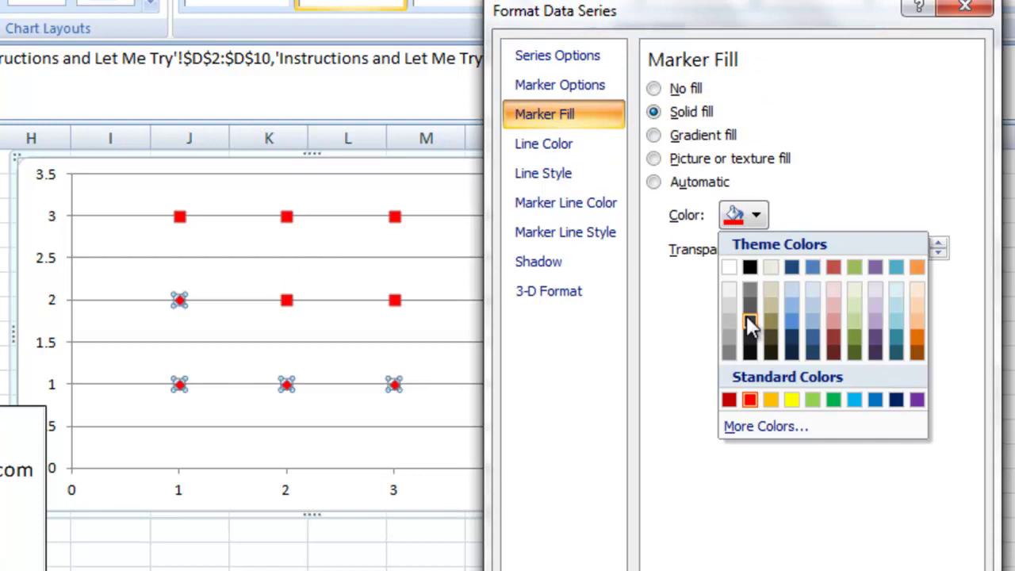
left_click(834, 401)
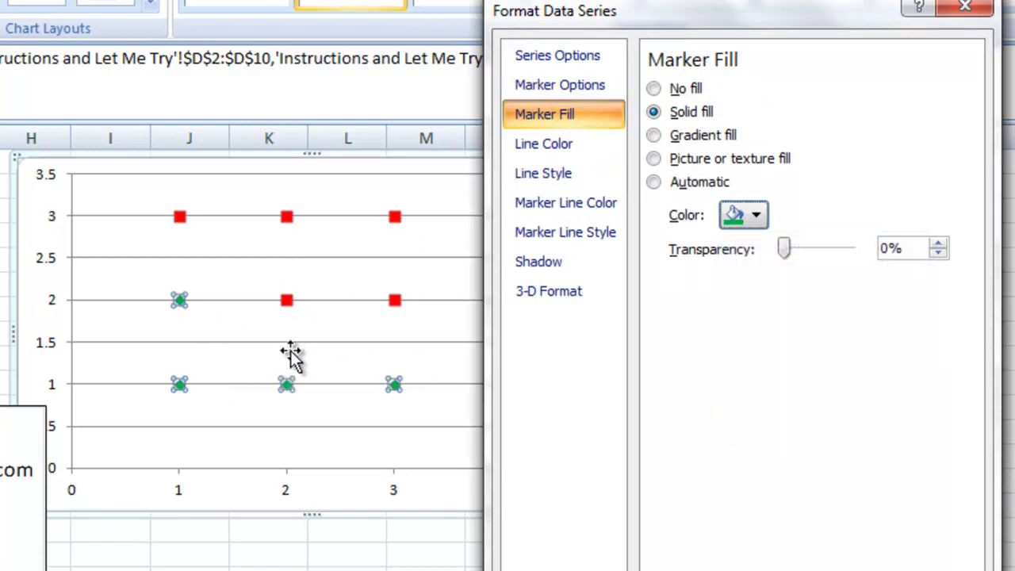
Step: Make the Green series markers built-in squares of size 40
left_click(577, 88)
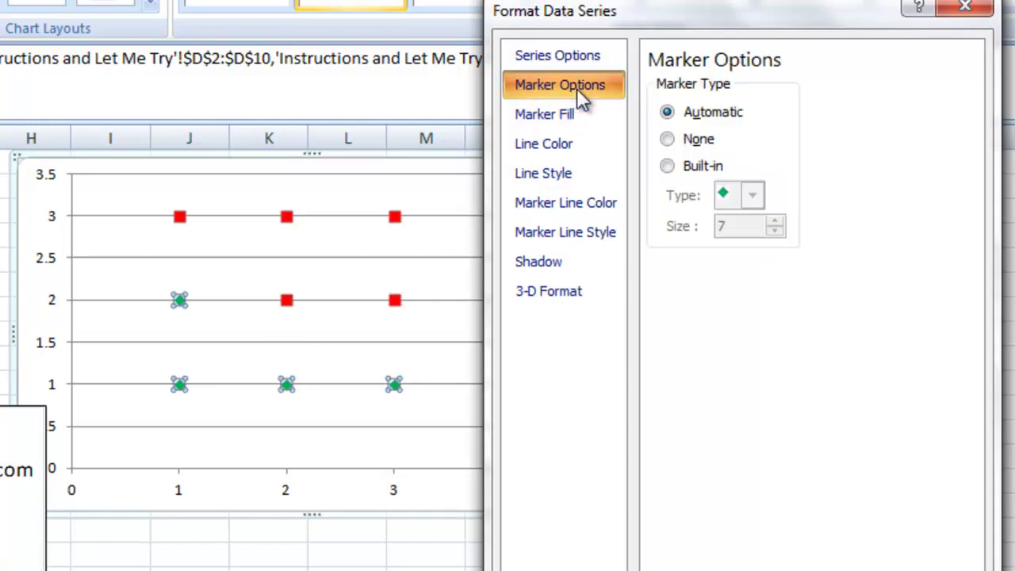
left_click(681, 168)
left_click(752, 195)
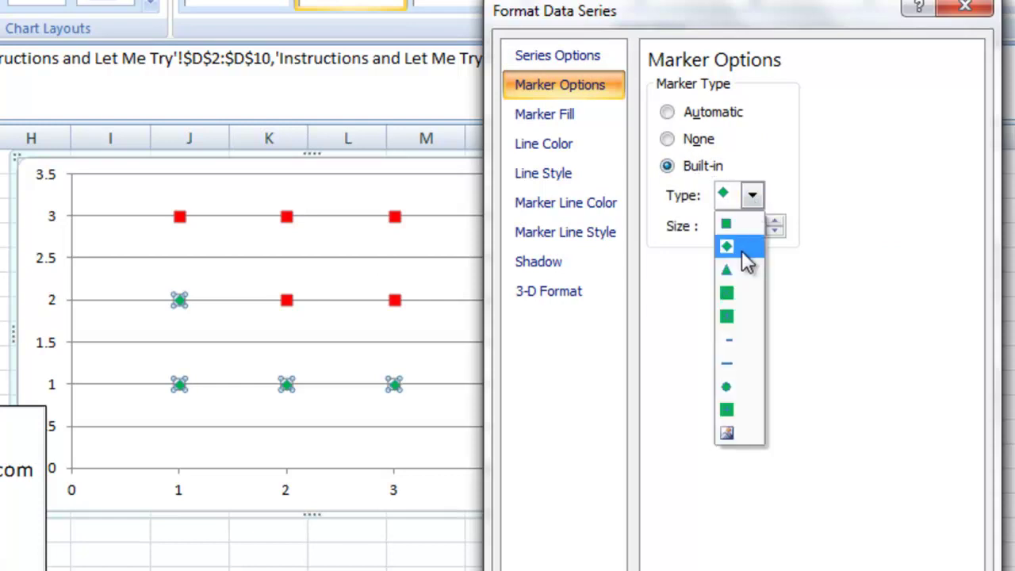
left_click(739, 293)
left_click(751, 196)
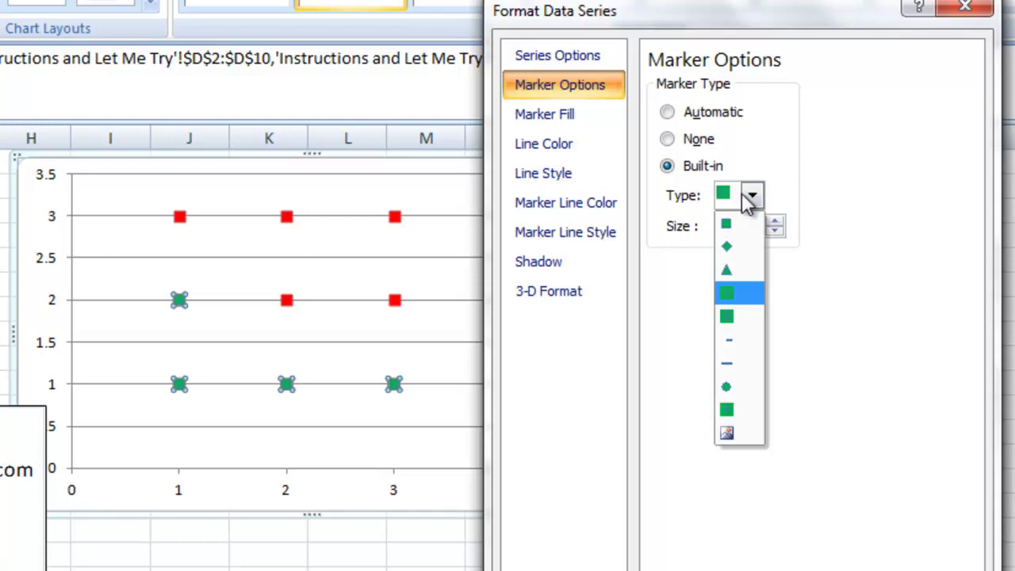
left_click(735, 225)
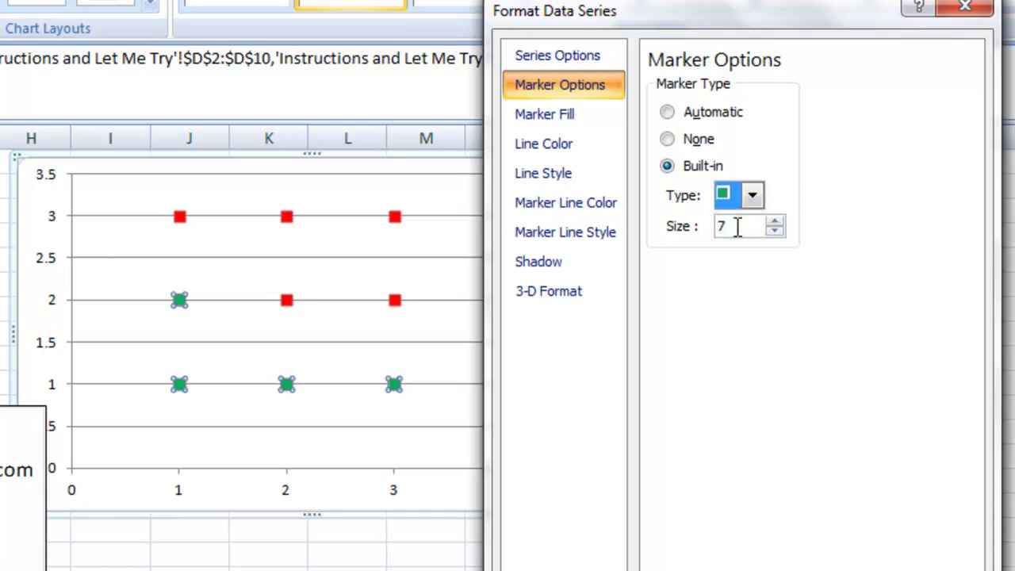
left_click_drag(745, 228, 673, 242)
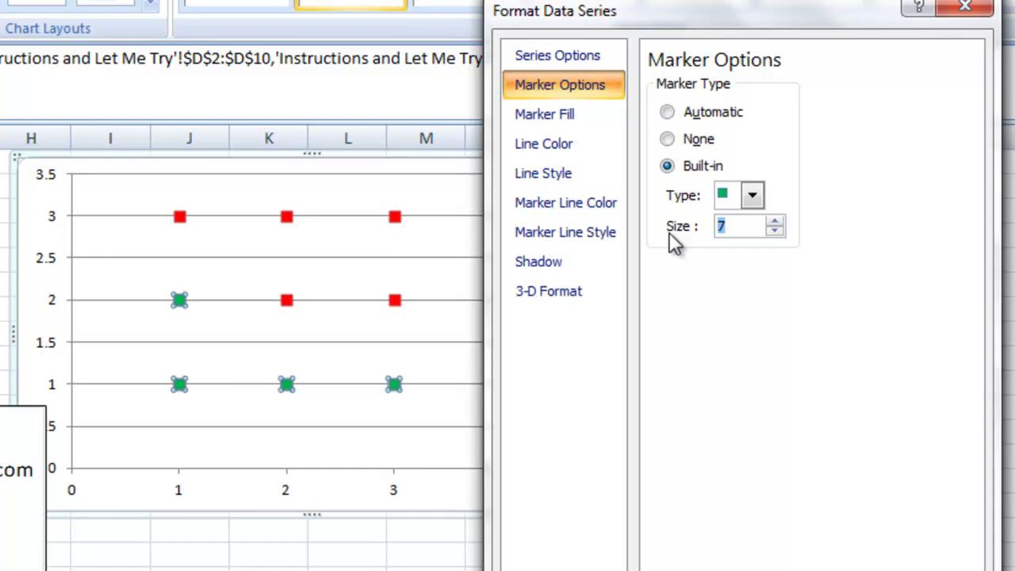
type("40")
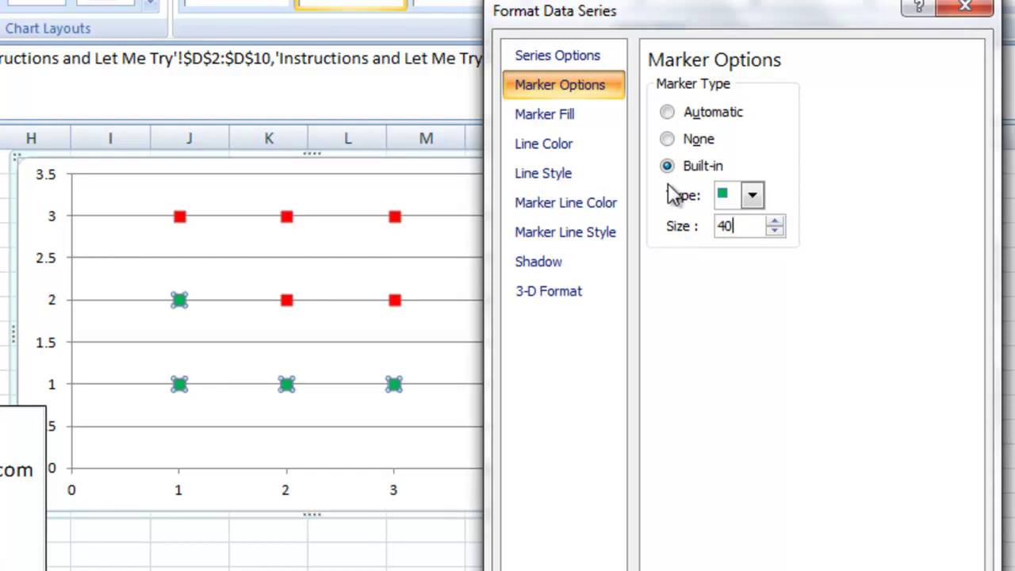
Step: Make the Red series markers built-in squares of size 40 as well
left_click(289, 218)
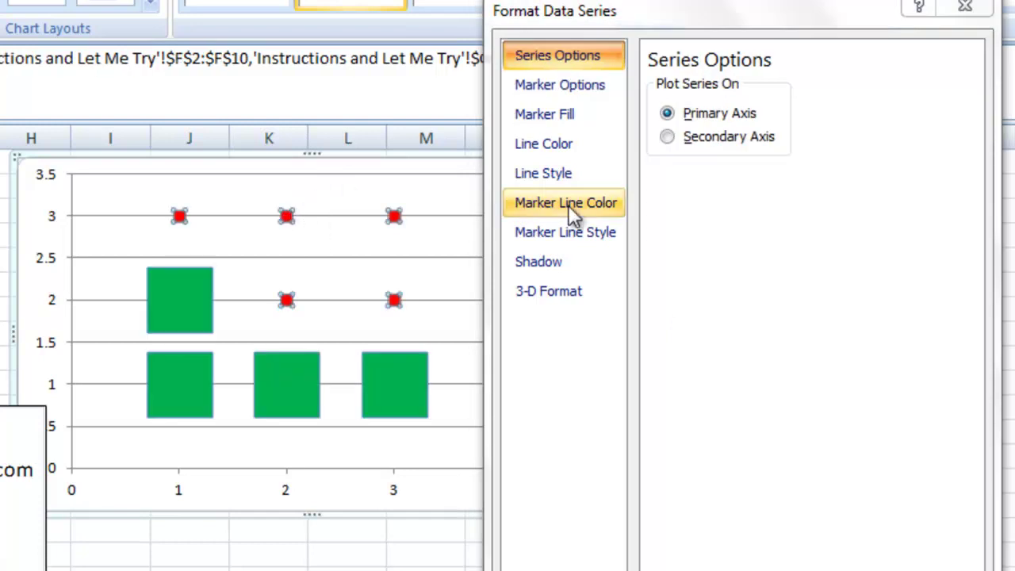
left_click(569, 85)
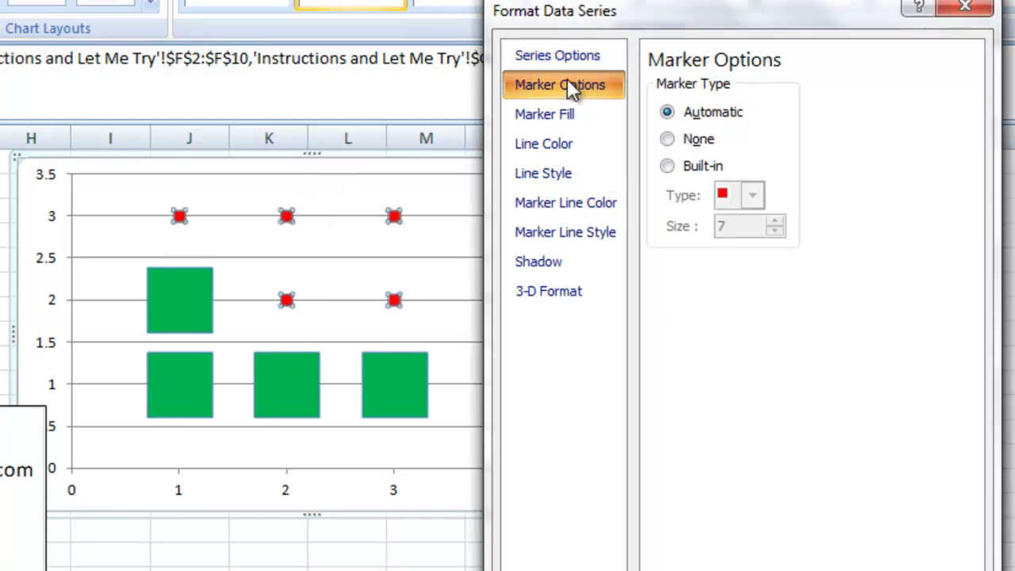
left_click(670, 167)
left_click(753, 196)
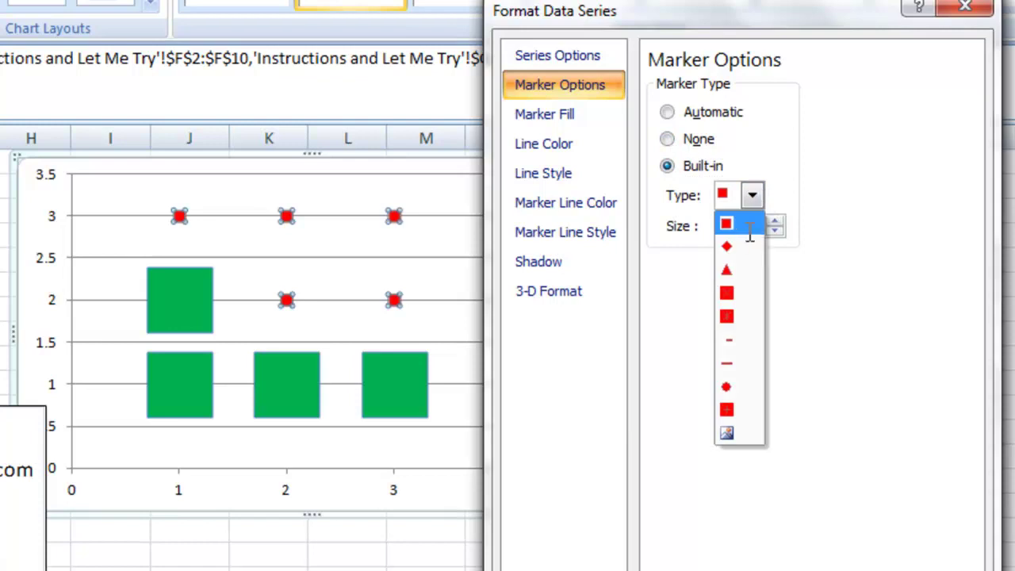
left_click(726, 223)
left_click(755, 227)
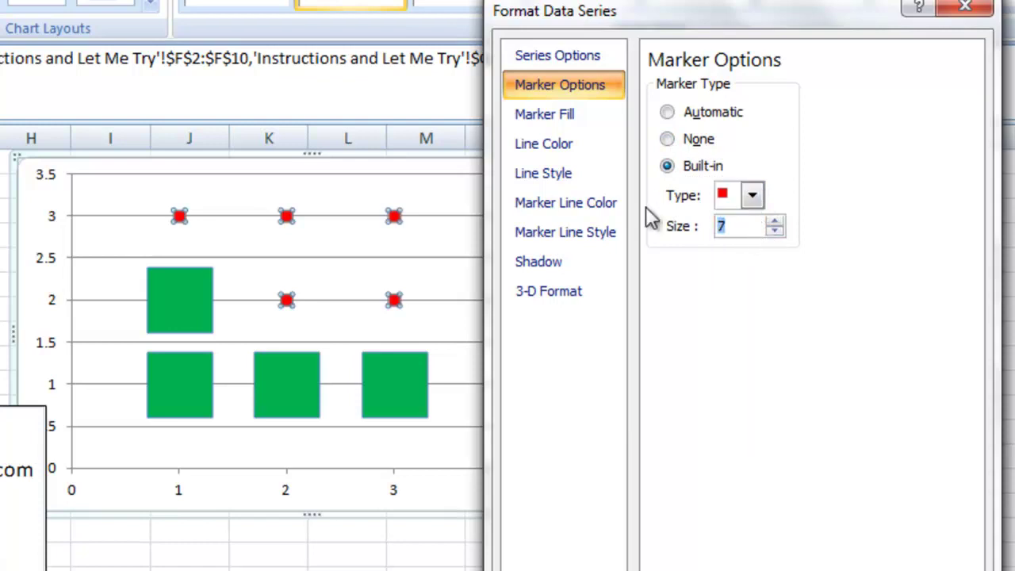
type("40")
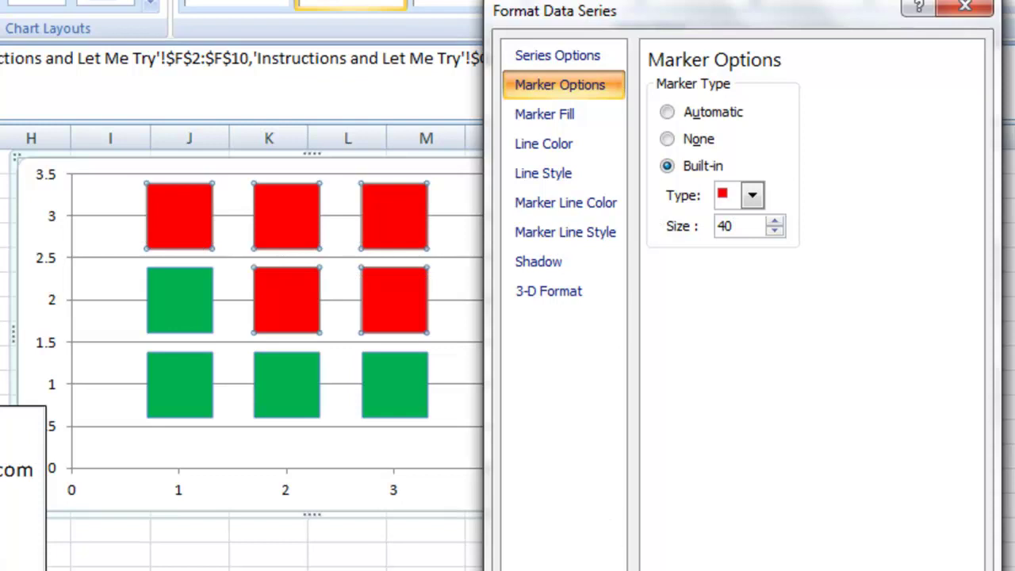
key("Escape")
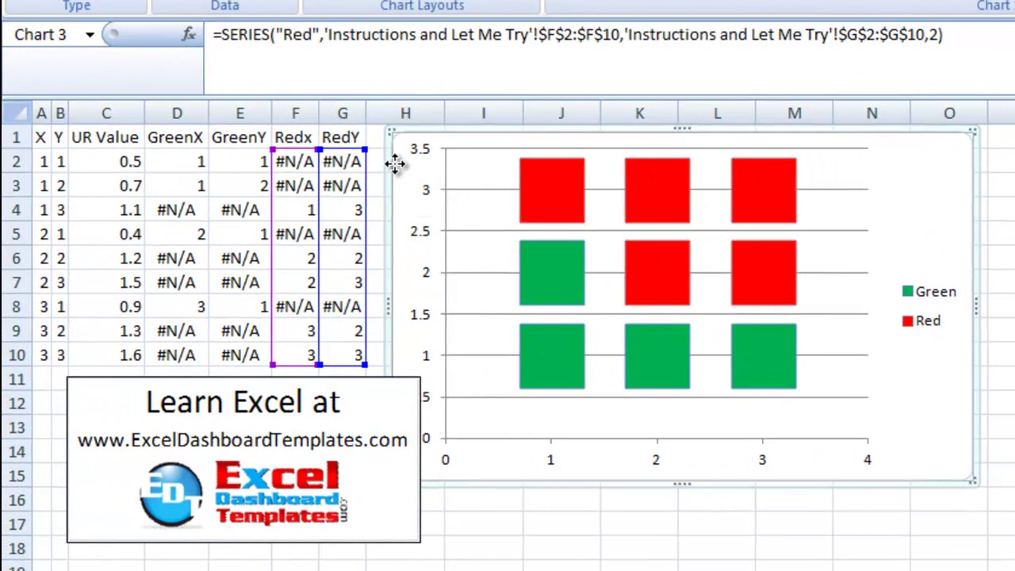
left_click_drag(392, 163, 398, 163)
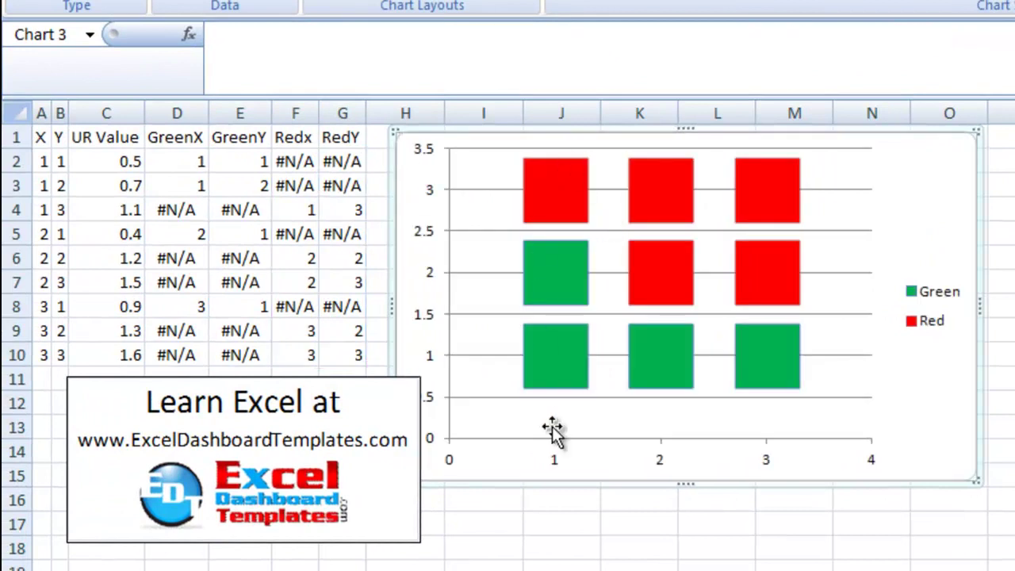
left_click(556, 469)
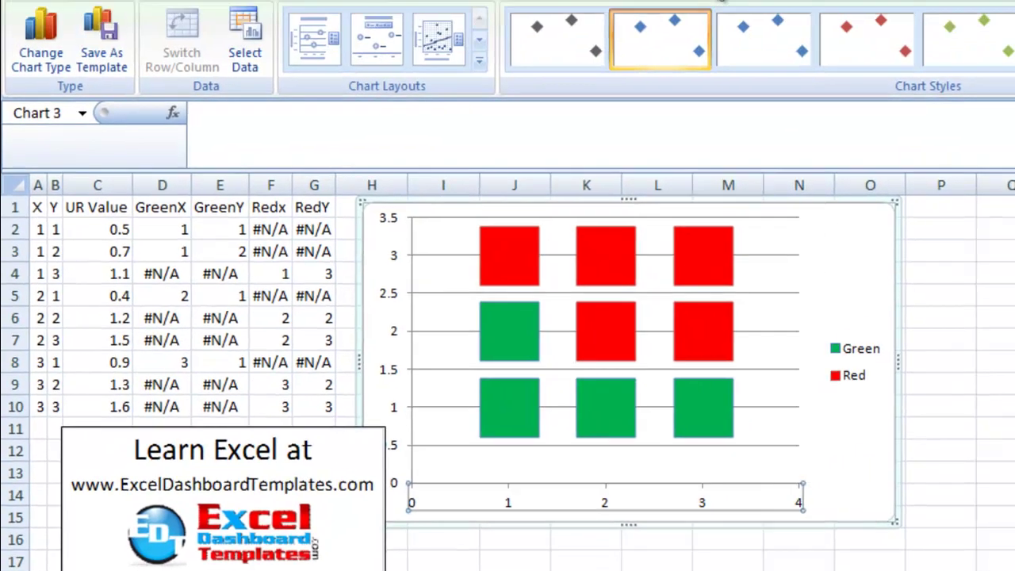
Step: Add Primary Vertical major gridlines to the chart from the Layout tab
left_click(709, 20)
left_click(664, 22)
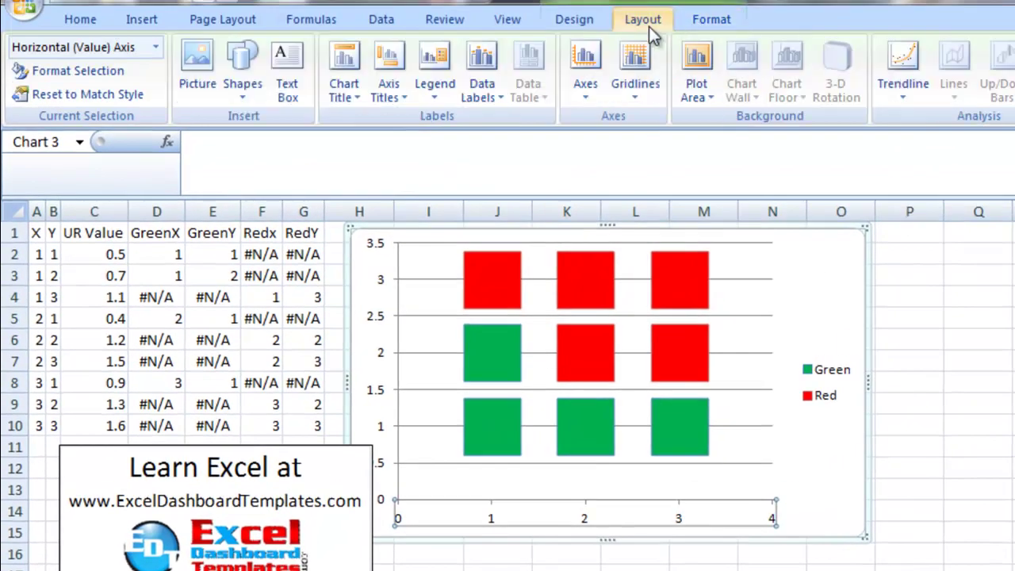
left_click(635, 85)
mouse_move(651, 143)
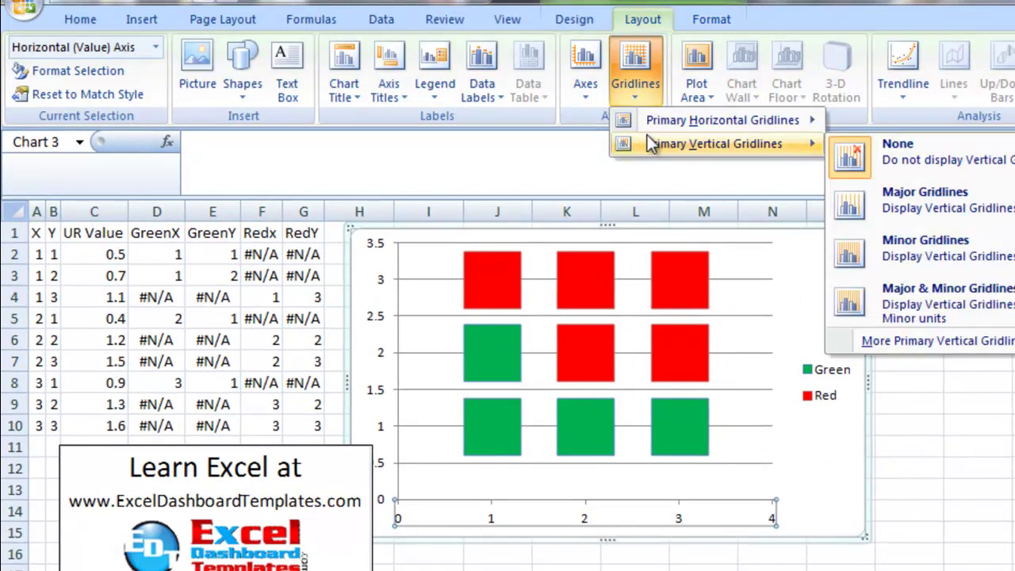
left_click(916, 208)
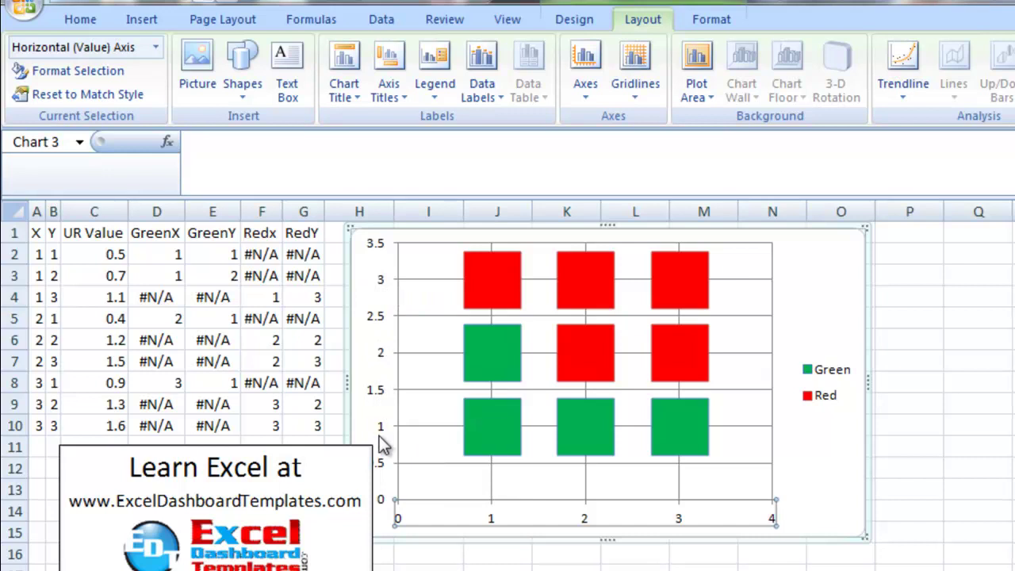
Step: Change the vertical axis major unit from 0.5 to a fixed 1
left_click(375, 324)
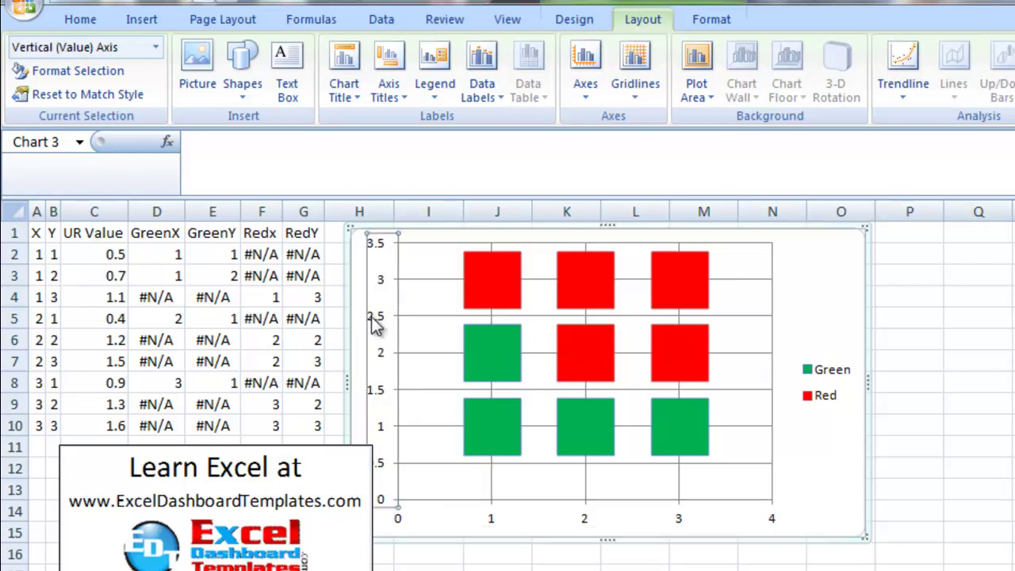
right_click(375, 323)
left_click(437, 527)
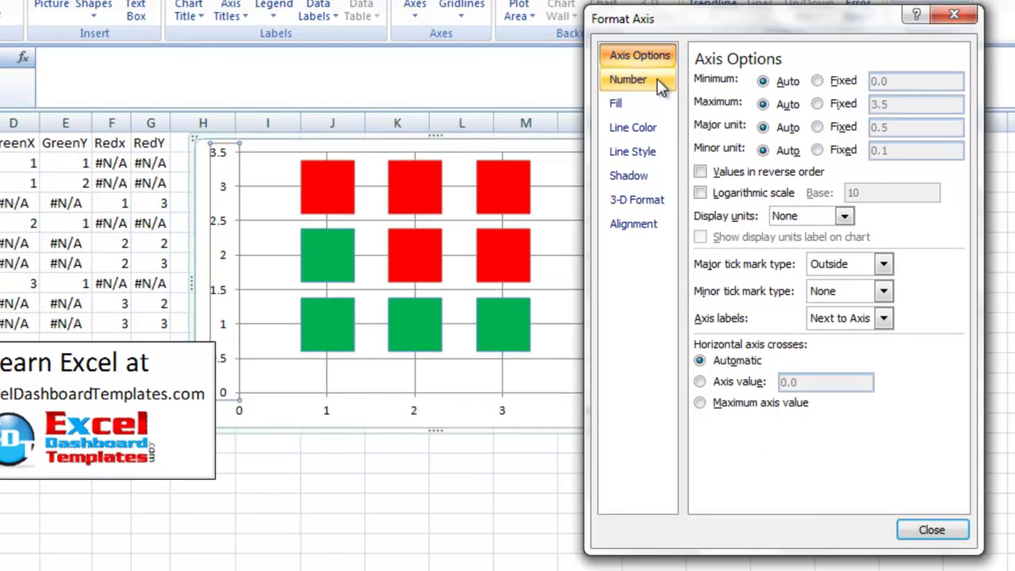
left_click(818, 127)
double_click(899, 125)
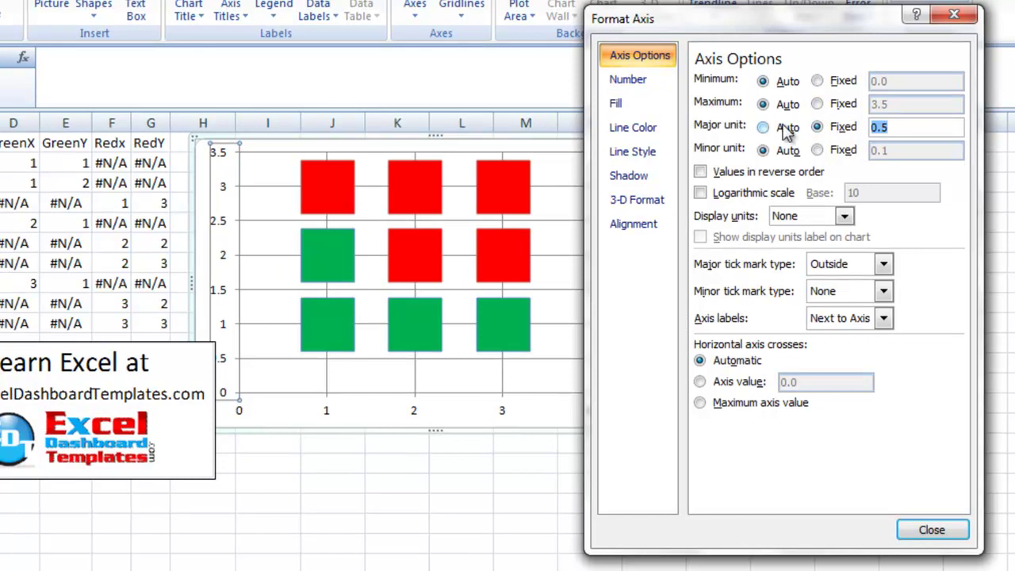
type("1")
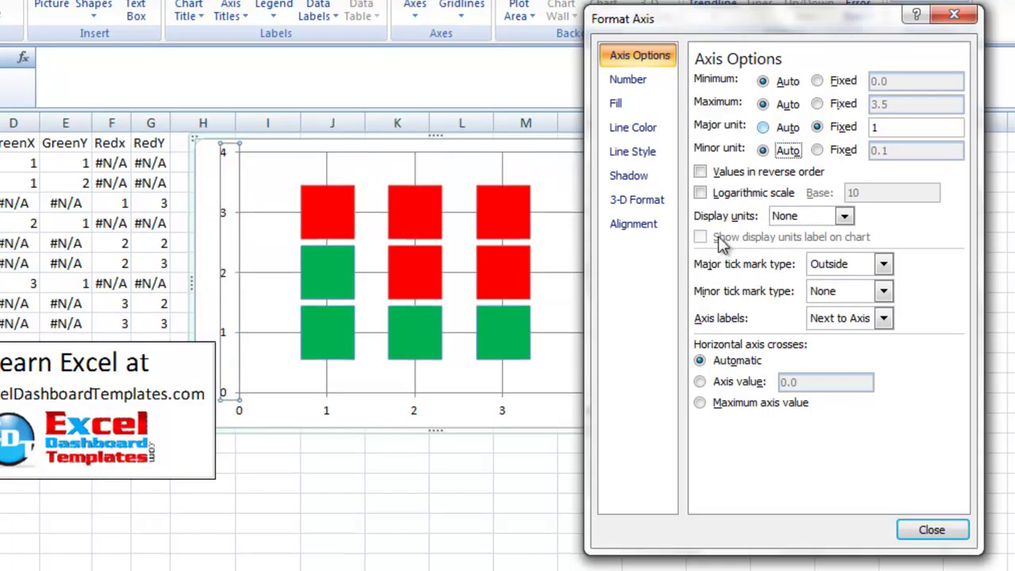
left_click(931, 529)
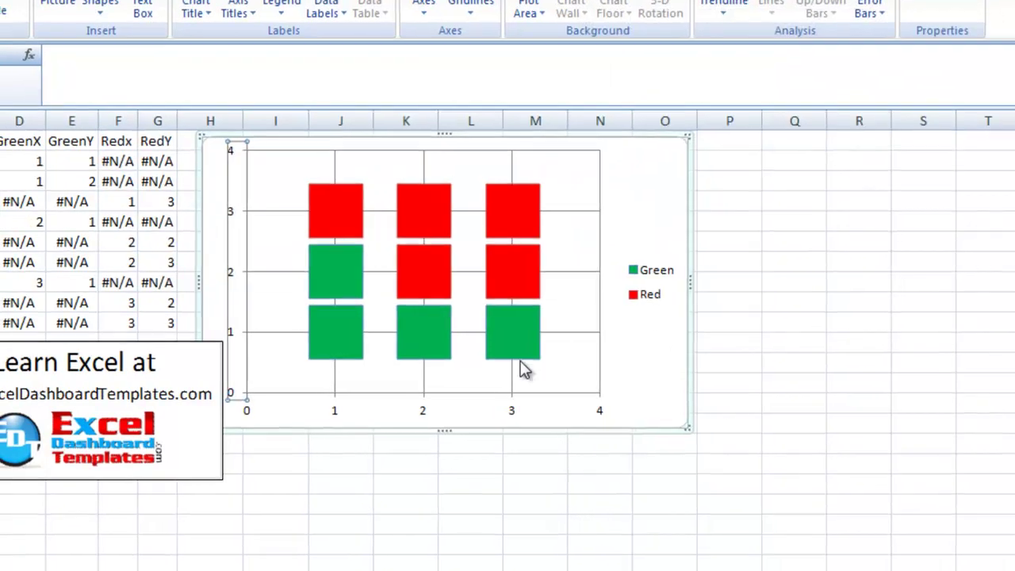
left_click(378, 464)
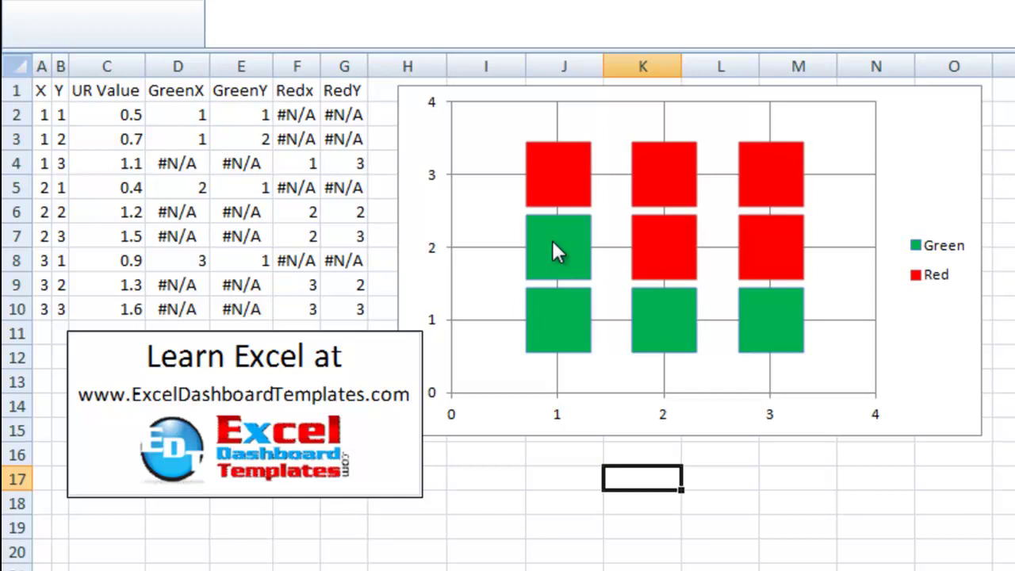
Step: Change C2's UR Value from 0.5 to 1.5 and check row 2's green and red coordinates
left_click(79, 237)
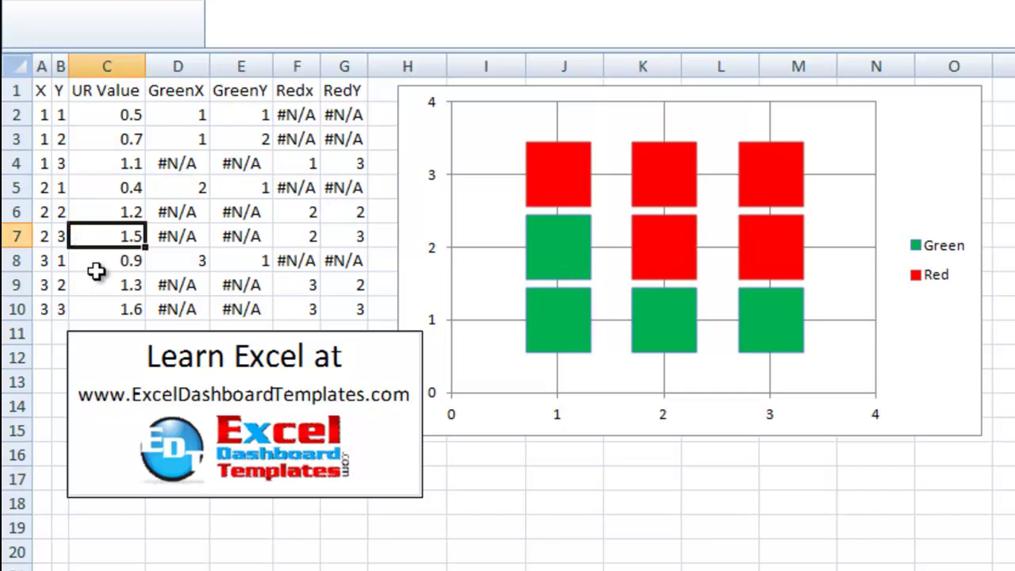
left_click(128, 116)
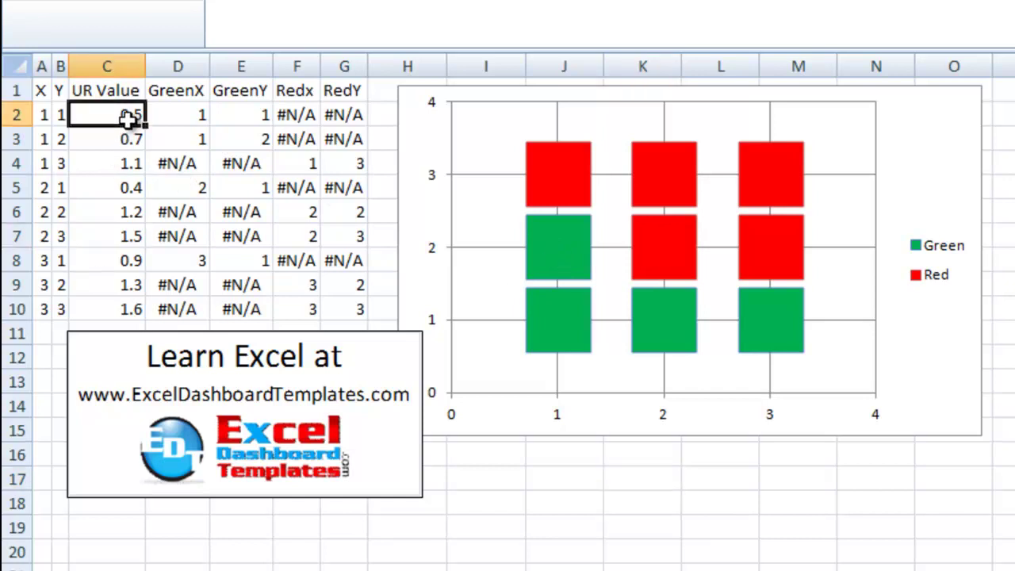
type("1.5")
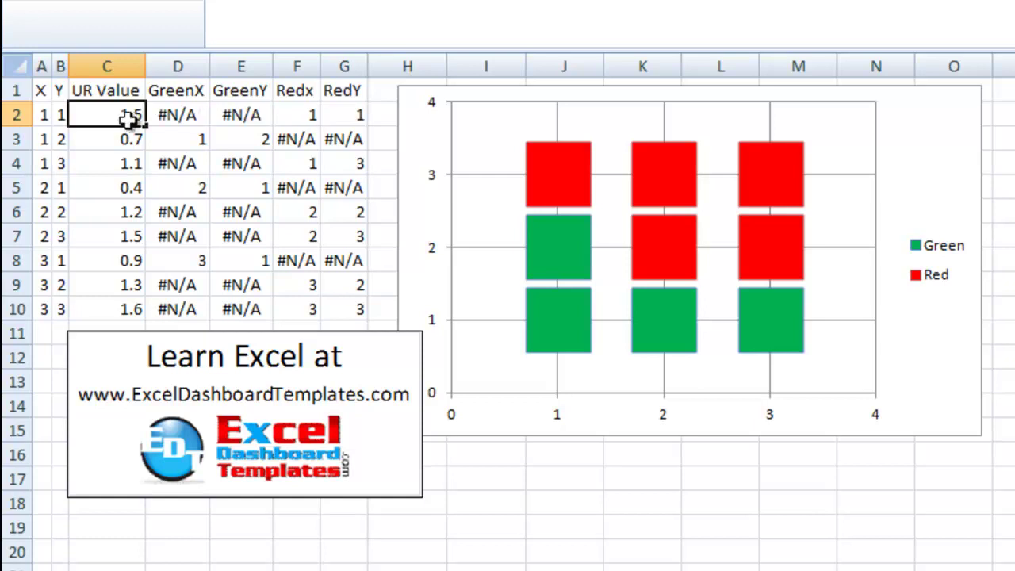
key("Return")
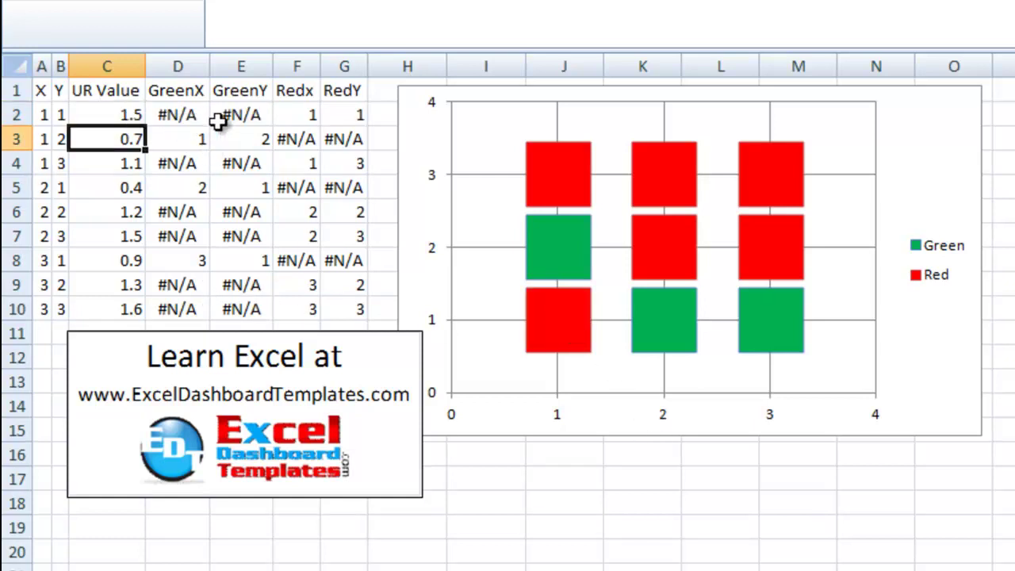
left_click_drag(198, 117, 220, 117)
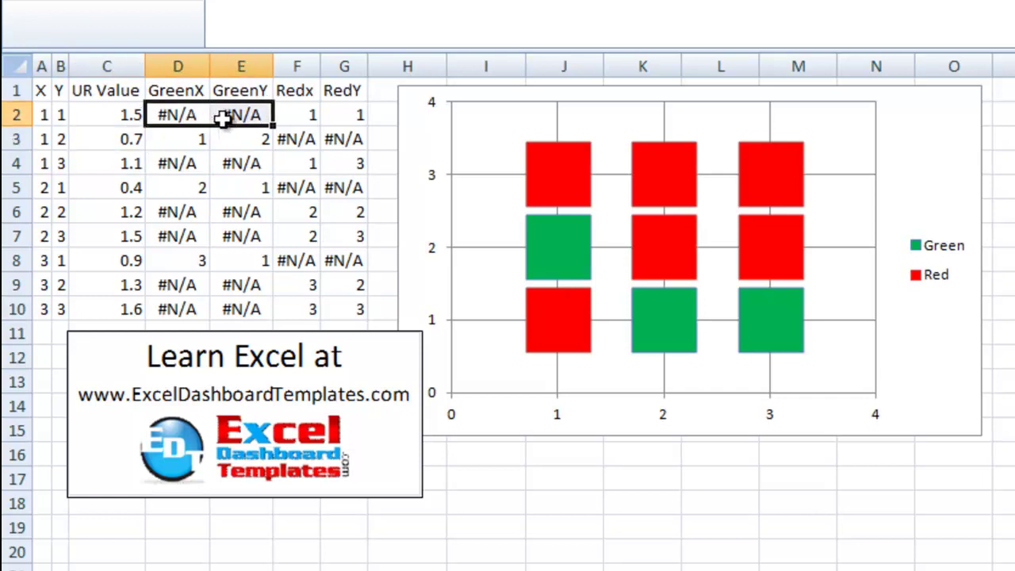
left_click_drag(290, 117, 352, 113)
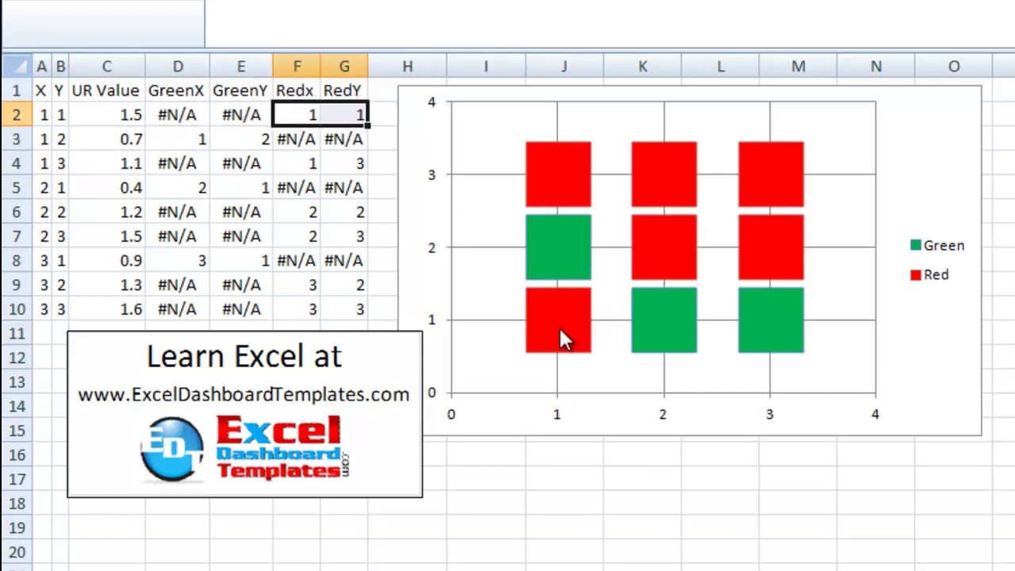